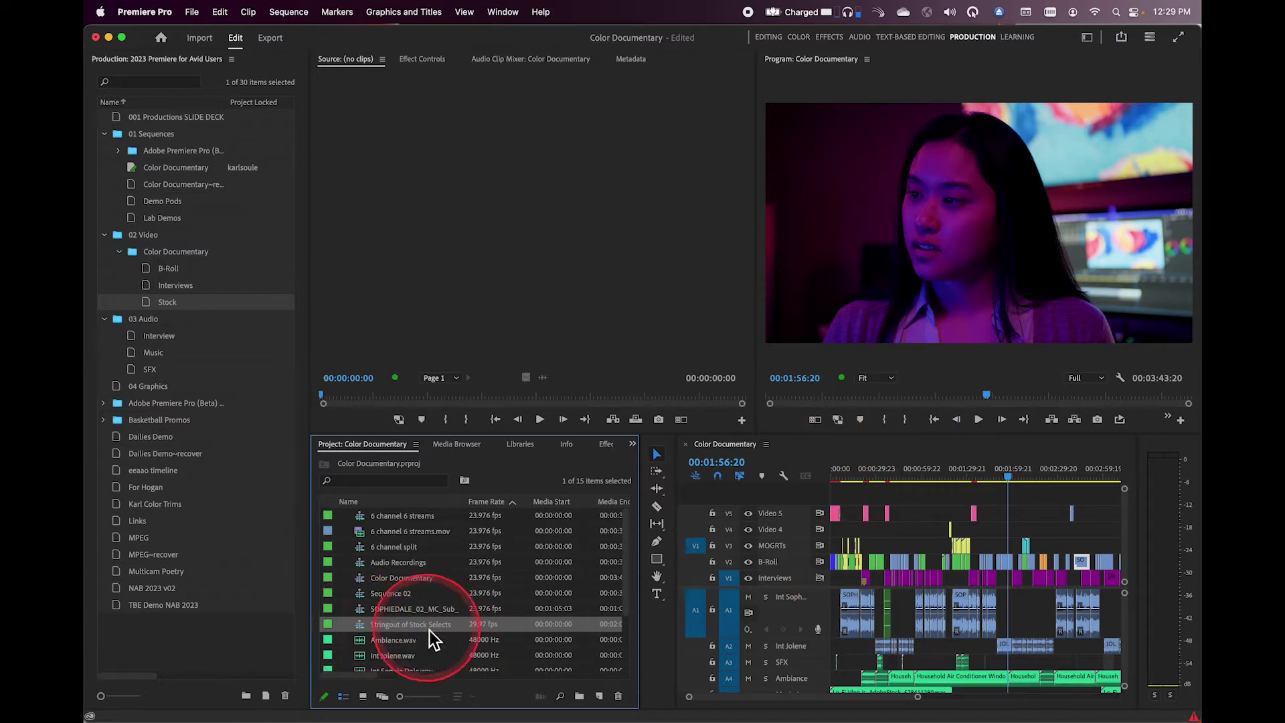
Step: Load Stringout of Stock Selects into the Source monitor and scrub it to 00:00:12:06
{"action": "left_click_drag", "start_coordinate": [360, 625], "coordinate": [444, 248]}
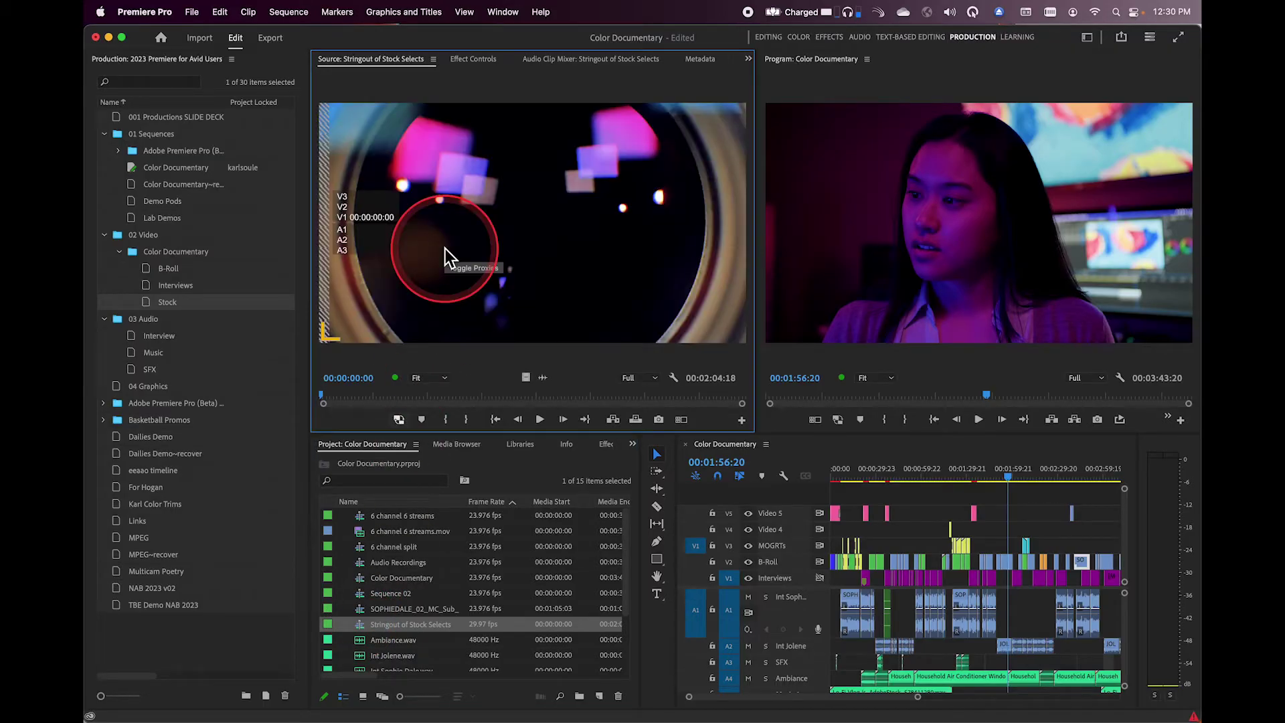
{"action": "left_click", "coordinate": [433, 395]}
{"action": "left_click_drag", "start_coordinate": [432, 391], "coordinate": [364, 416]}
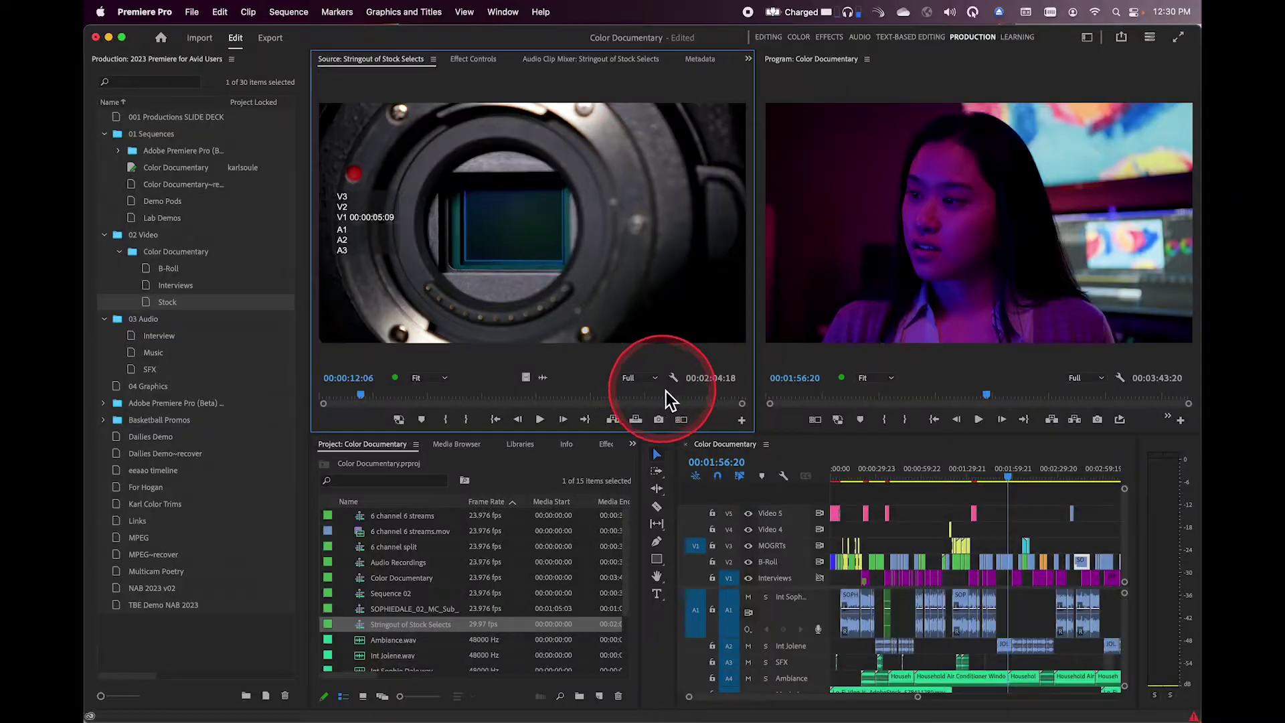
{"action": "left_click", "coordinate": [674, 378]}
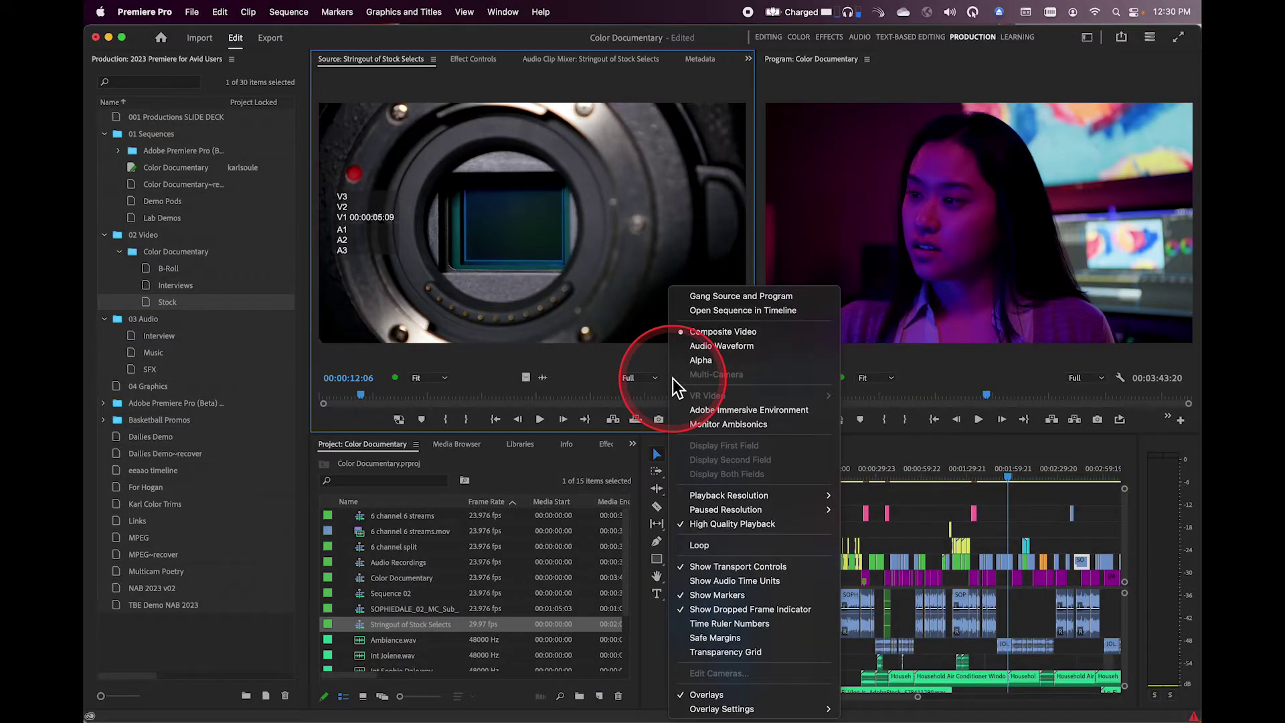
Step: Choose Open Sequence in Timeline so the stringout gets its own tab beside Color Documentary
{"action": "left_click", "coordinate": [720, 312]}
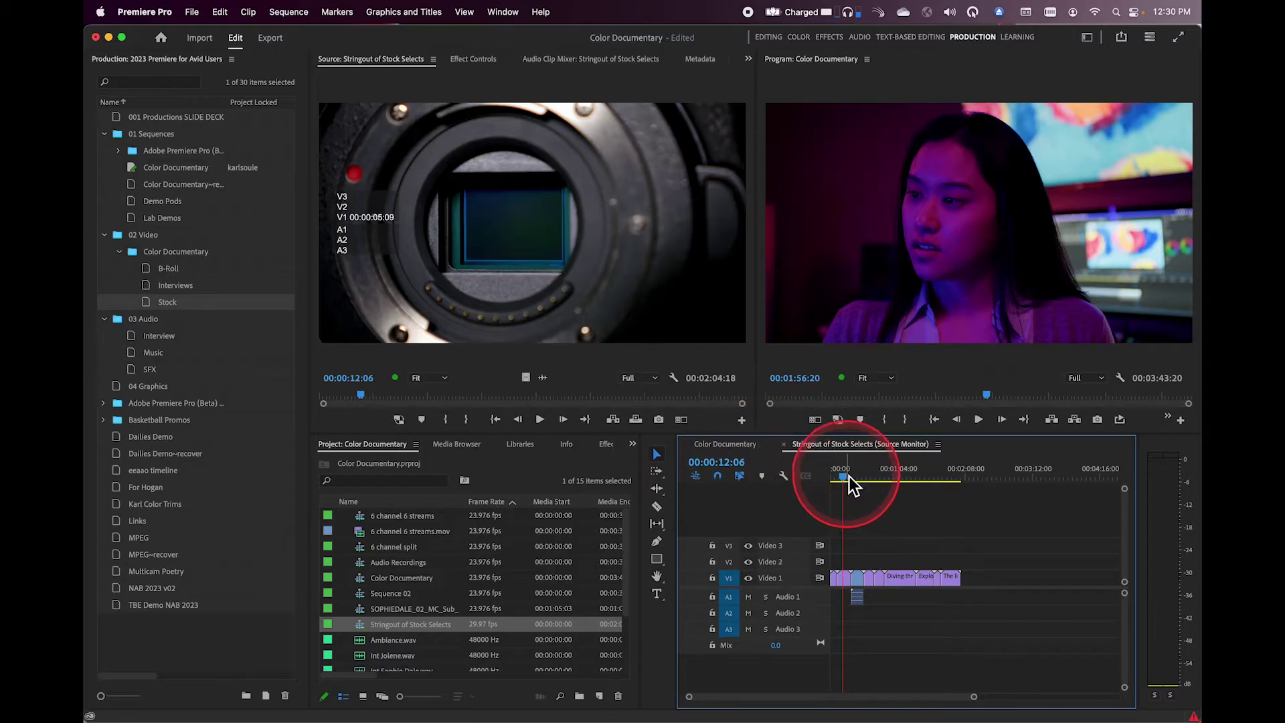
Step: Cue Color Documentary to 00:01:36:19, then return to the stringout and dock it separately
{"action": "left_click", "coordinate": [748, 445]}
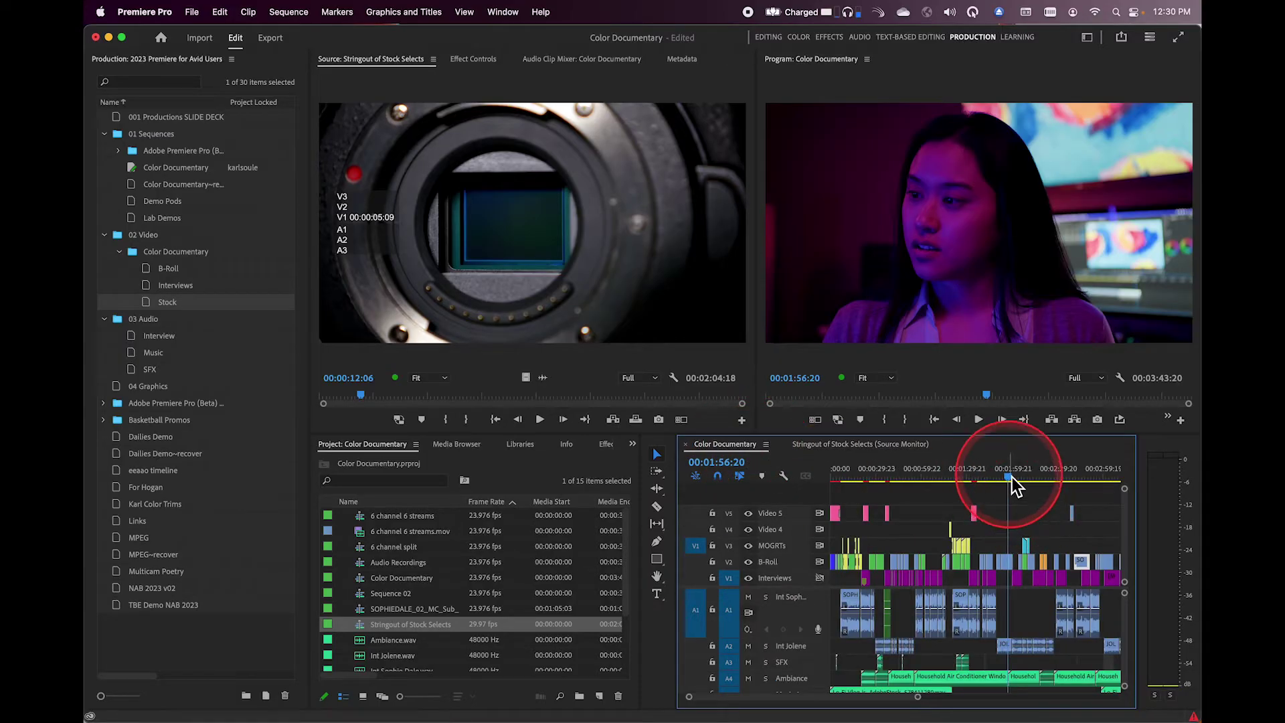
{"action": "left_click_drag", "start_coordinate": [1009, 478], "coordinate": [977, 478]}
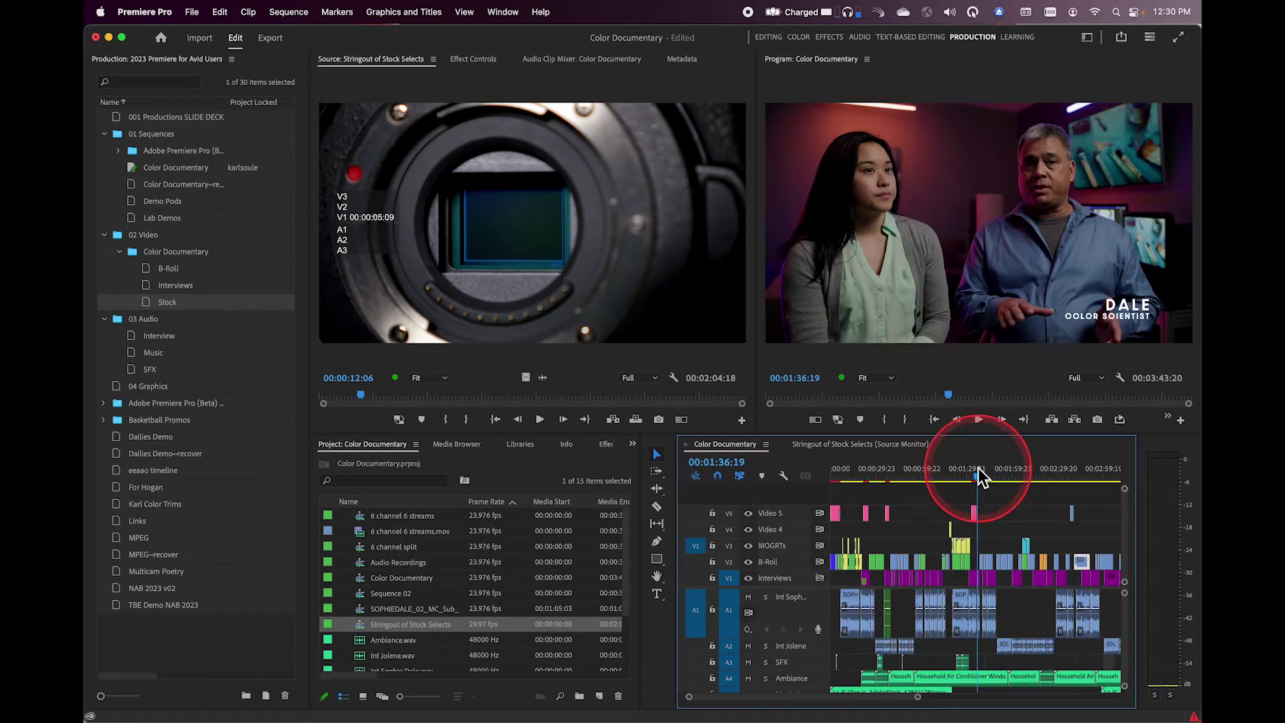
{"action": "left_click", "coordinate": [824, 445]}
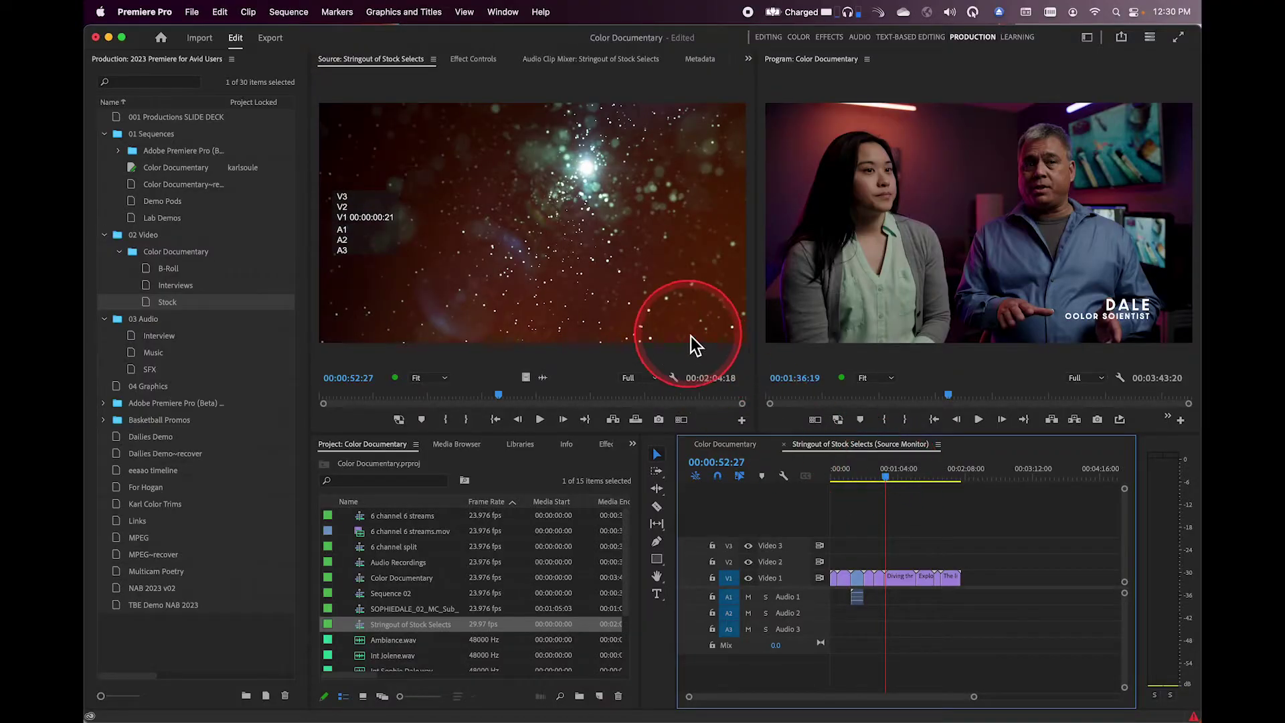
{"action": "left_click", "coordinate": [844, 274]}
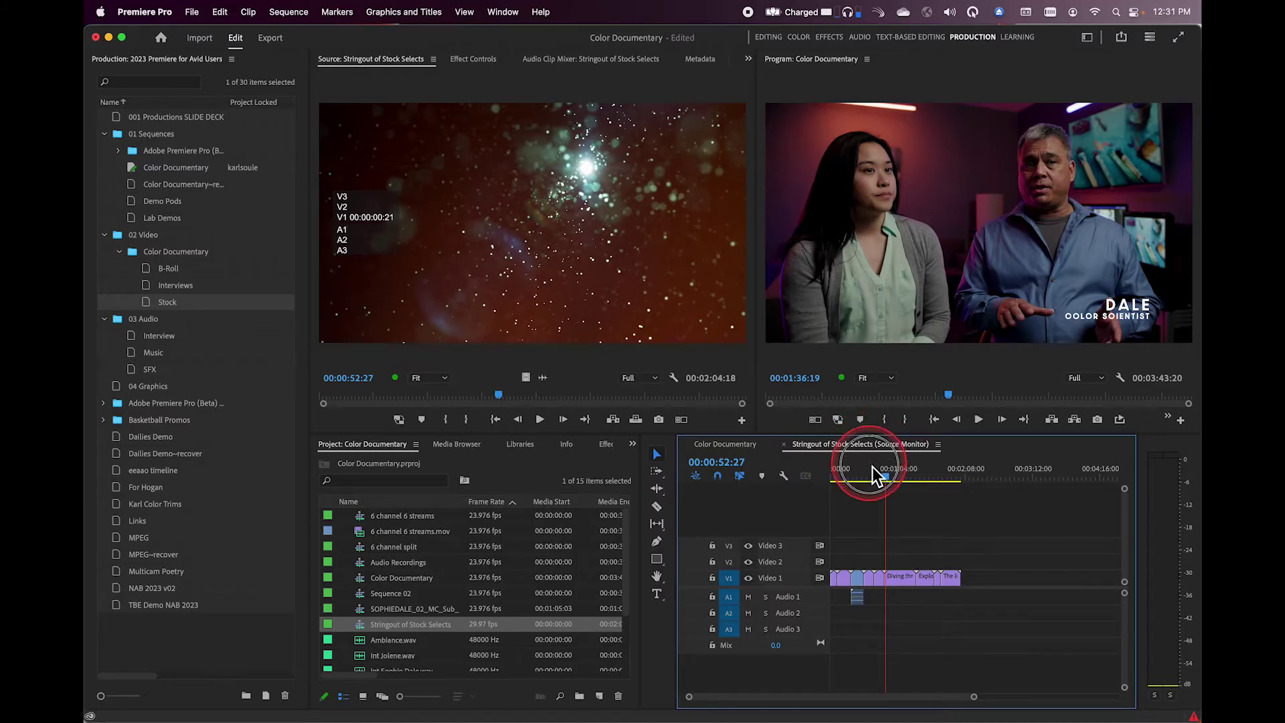
{"action": "left_click_drag", "start_coordinate": [873, 467], "coordinate": [907, 463]}
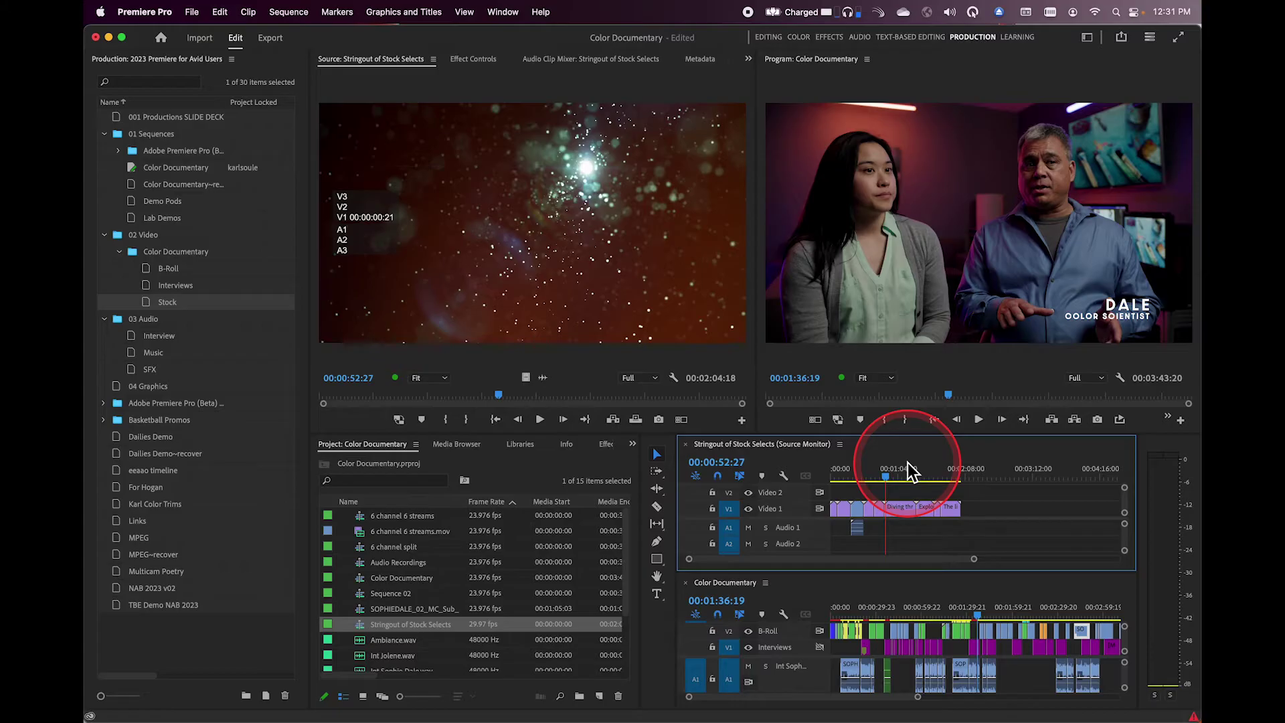
Step: Set the stringout Out point, giving a 00:00:18:15 range around the nebula shot
{"action": "left_click", "coordinate": [969, 528]}
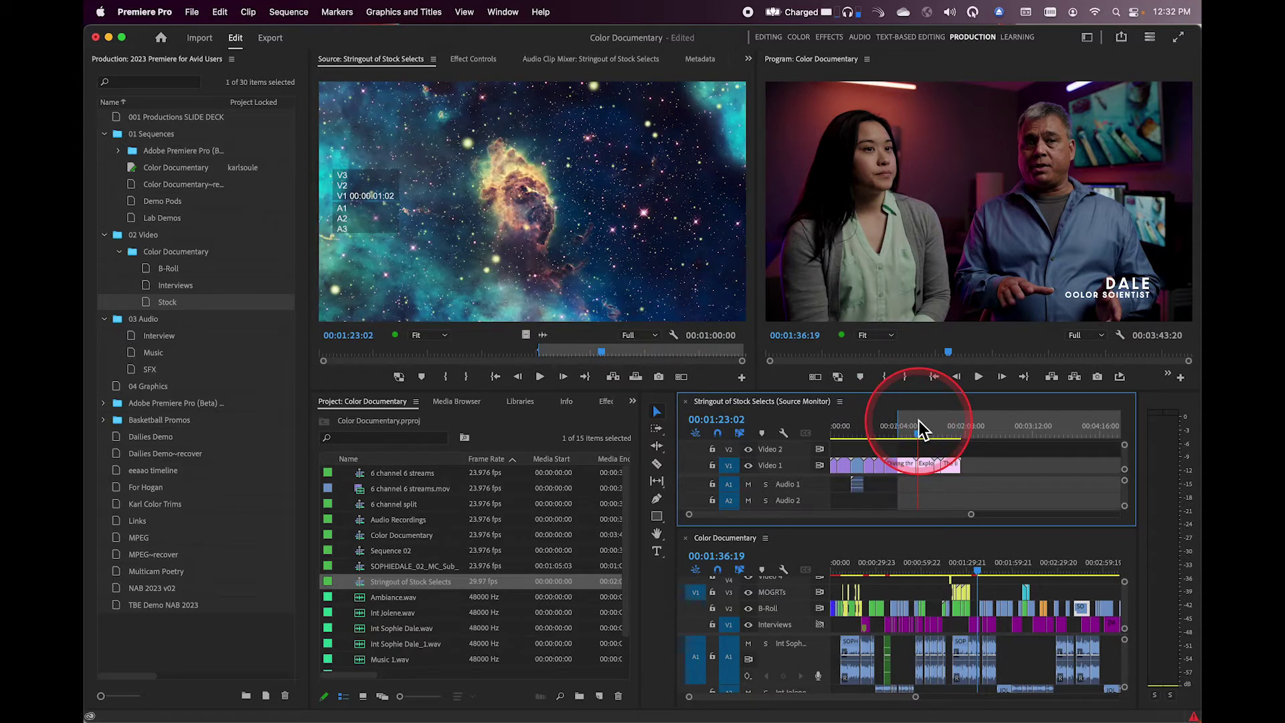
{"action": "key", "text": "o"}
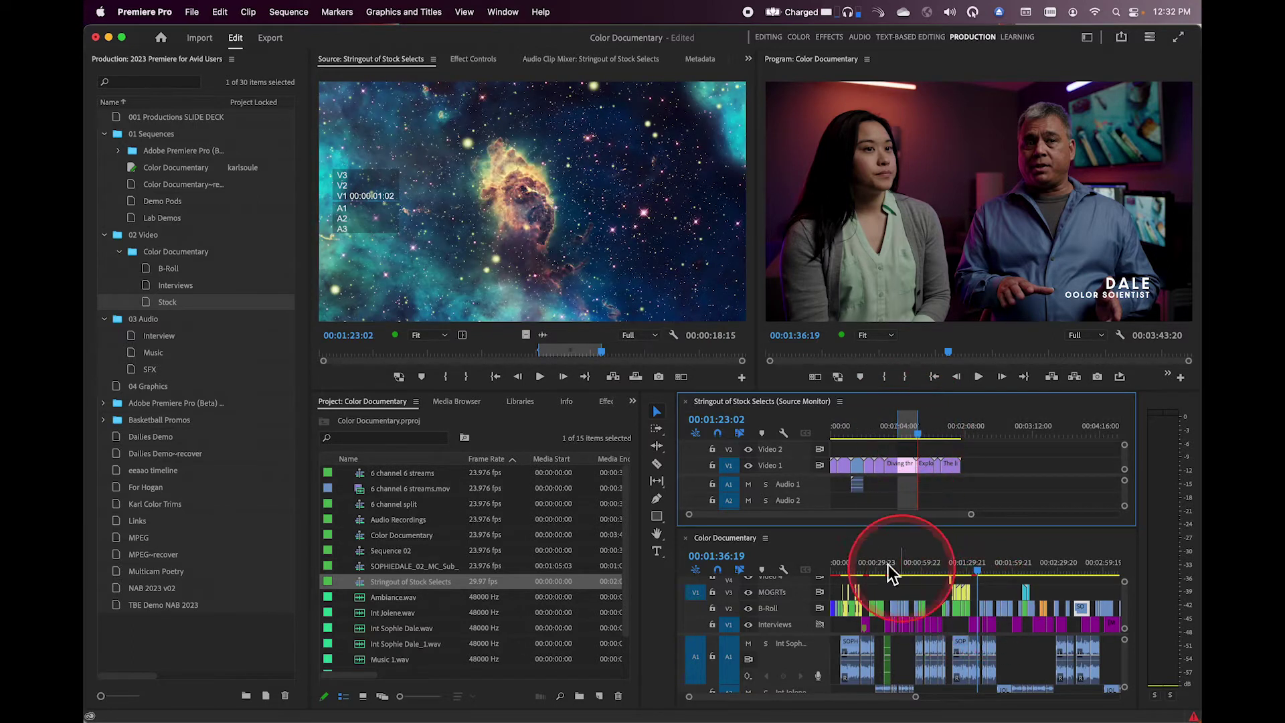
Step: Mark an In at 00:02:26:16 in Color Documentary and overwrite the stringout range as a nest
{"action": "left_click", "coordinate": [866, 563]}
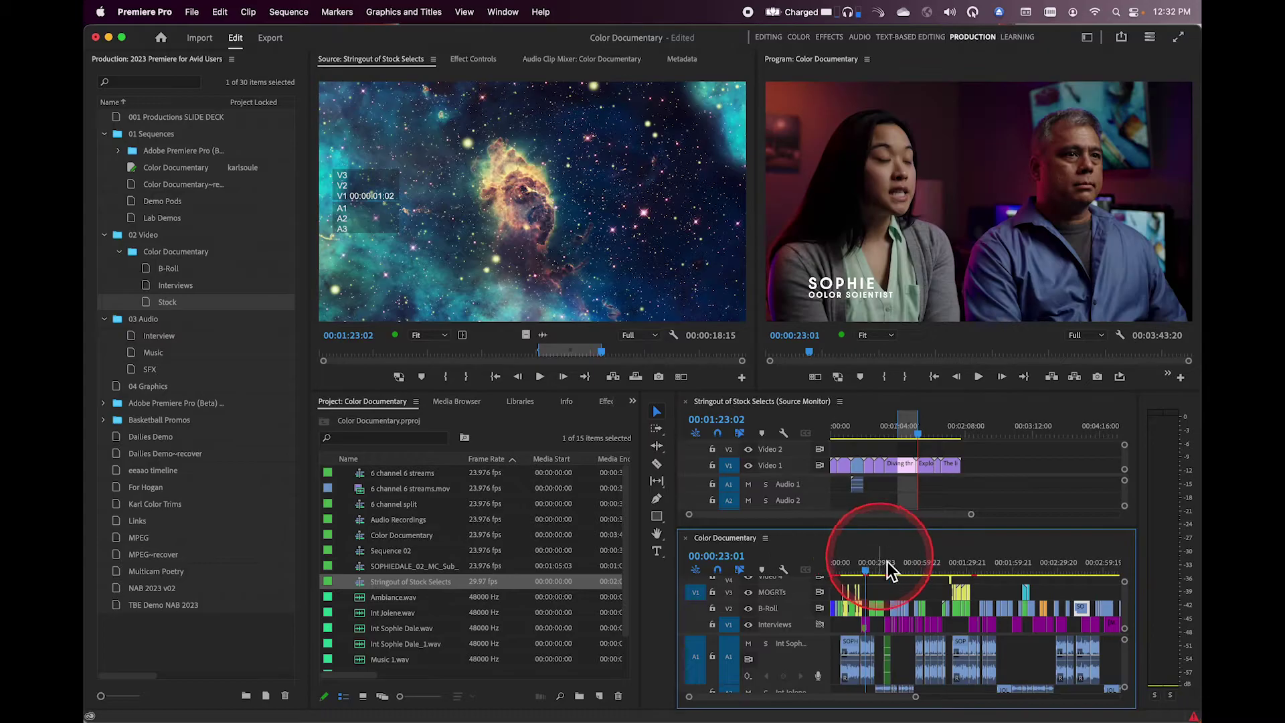
{"action": "left_click", "coordinate": [1055, 563]}
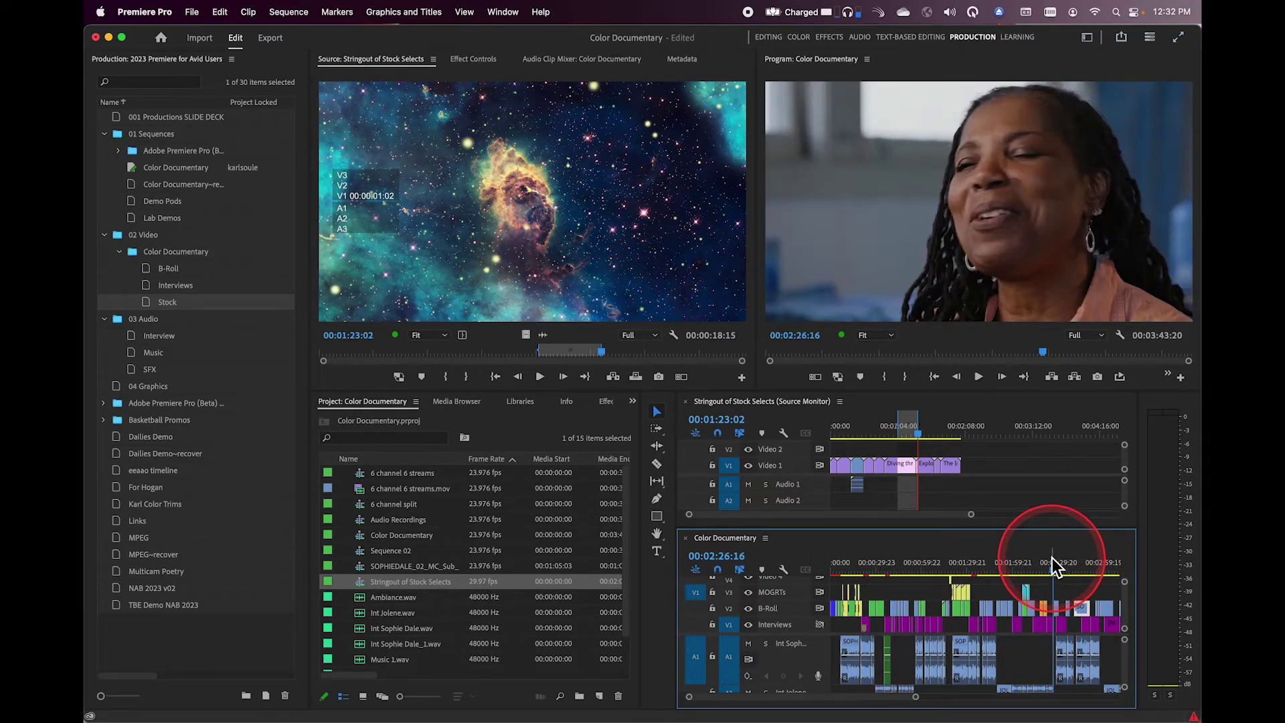
{"action": "key", "text": "i"}
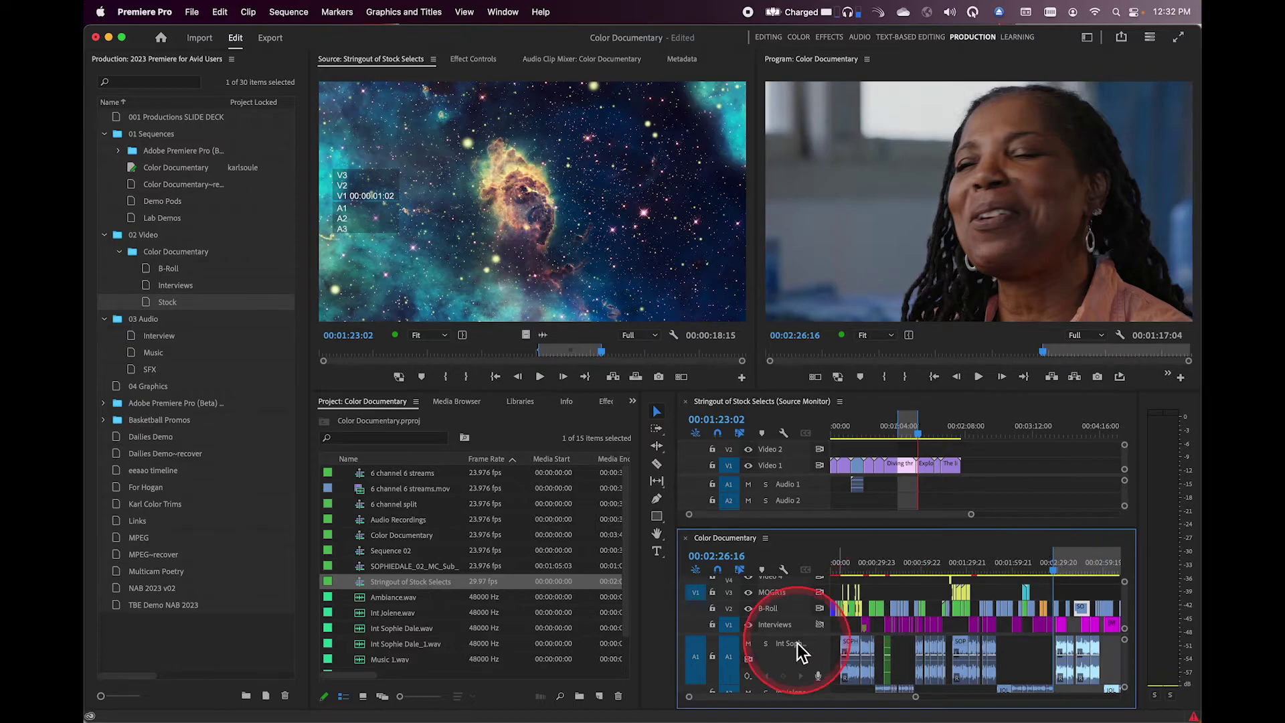
{"action": "left_click", "coordinate": [696, 596]}
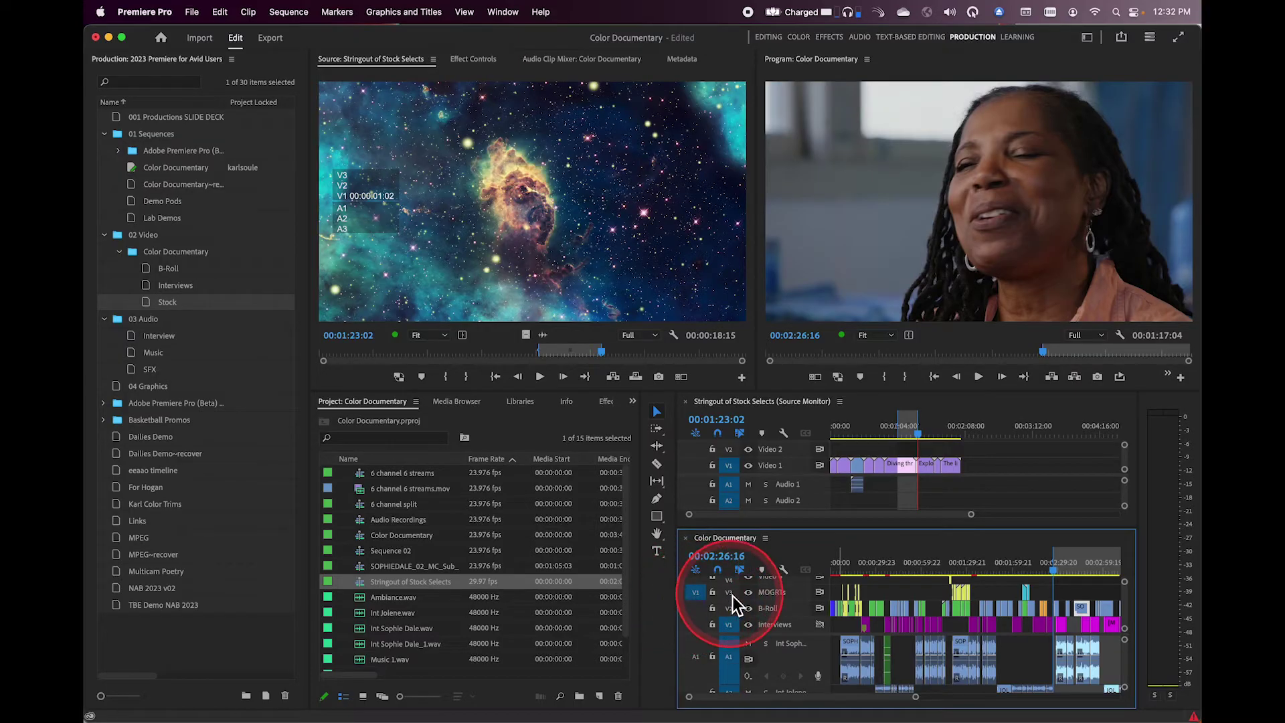
{"action": "left_click", "coordinate": [698, 590]}
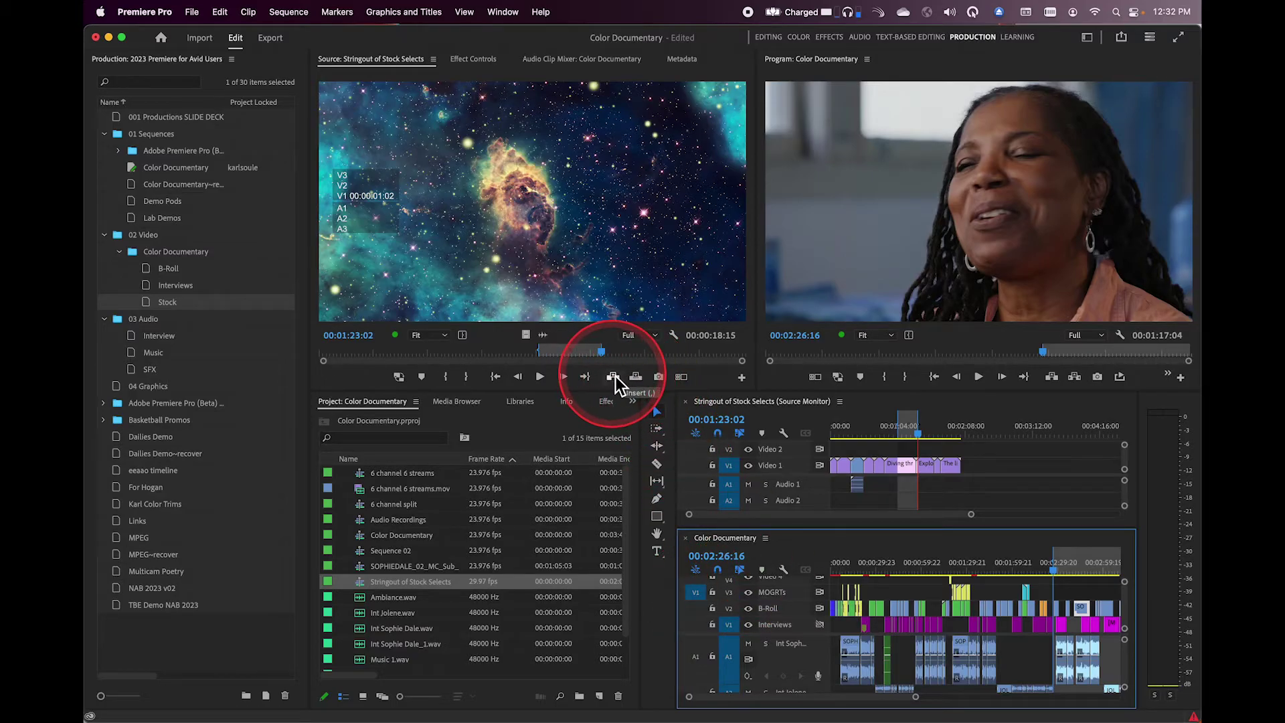
{"action": "left_click", "coordinate": [635, 376]}
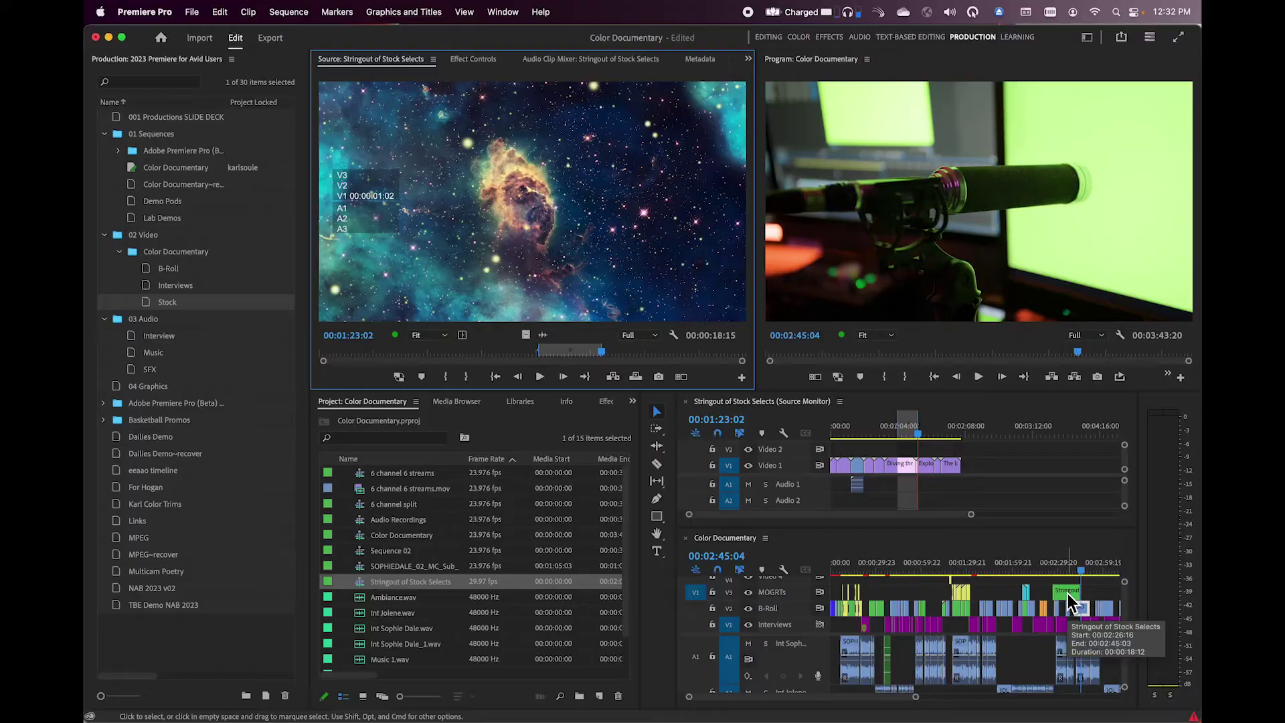
{"action": "left_click", "coordinate": [1067, 593]}
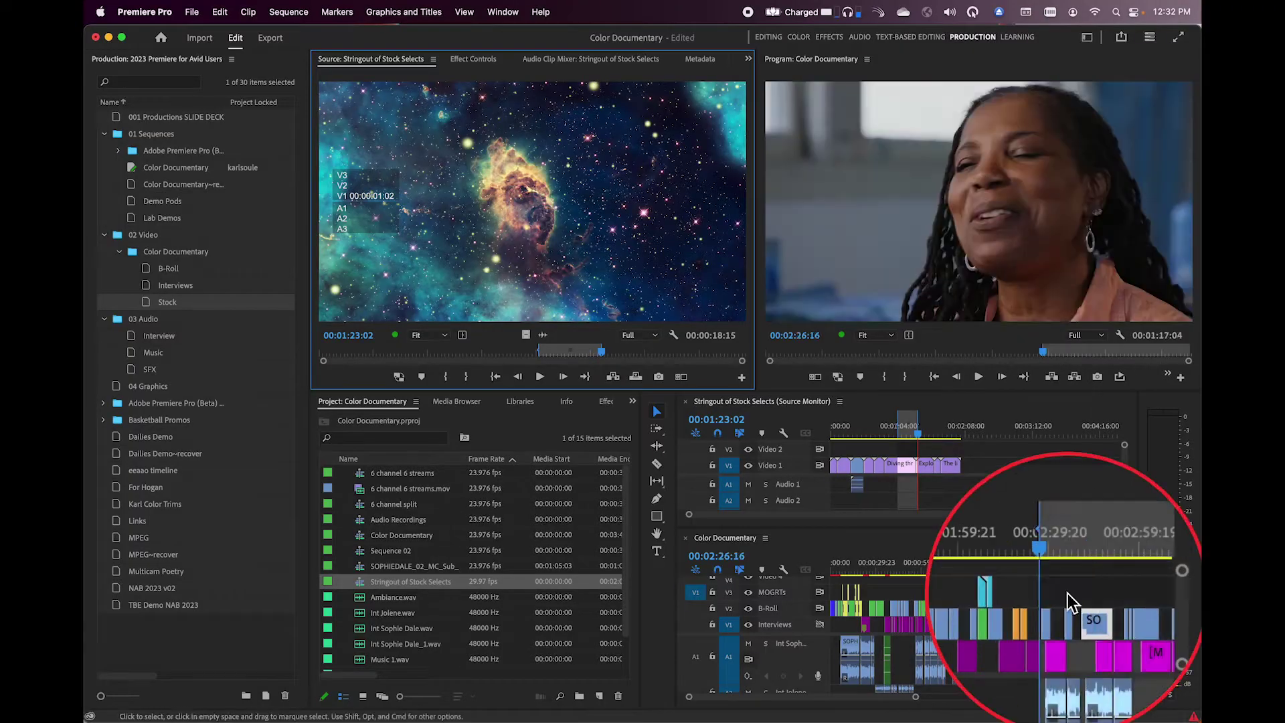
Step: Disable nesting sequences, patch source audio one track lower, and overwrite the range again
{"action": "left_click", "coordinate": [965, 577]}
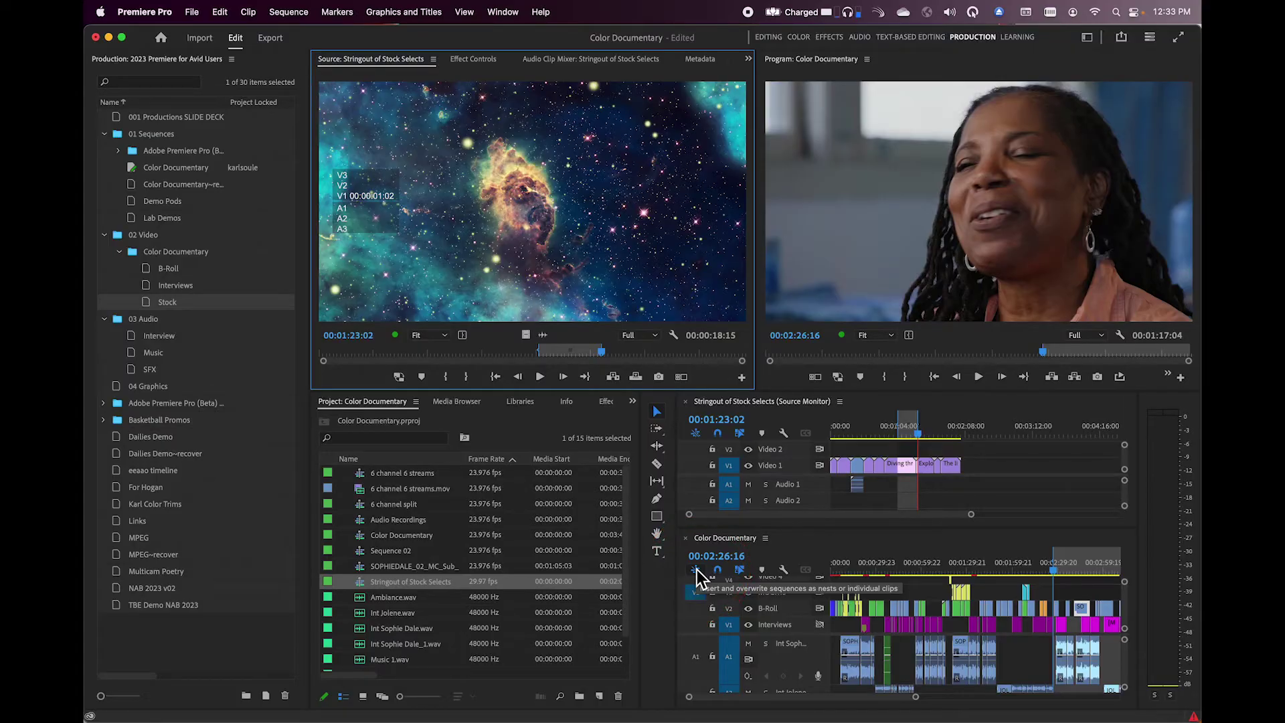
{"action": "left_click", "coordinate": [696, 572]}
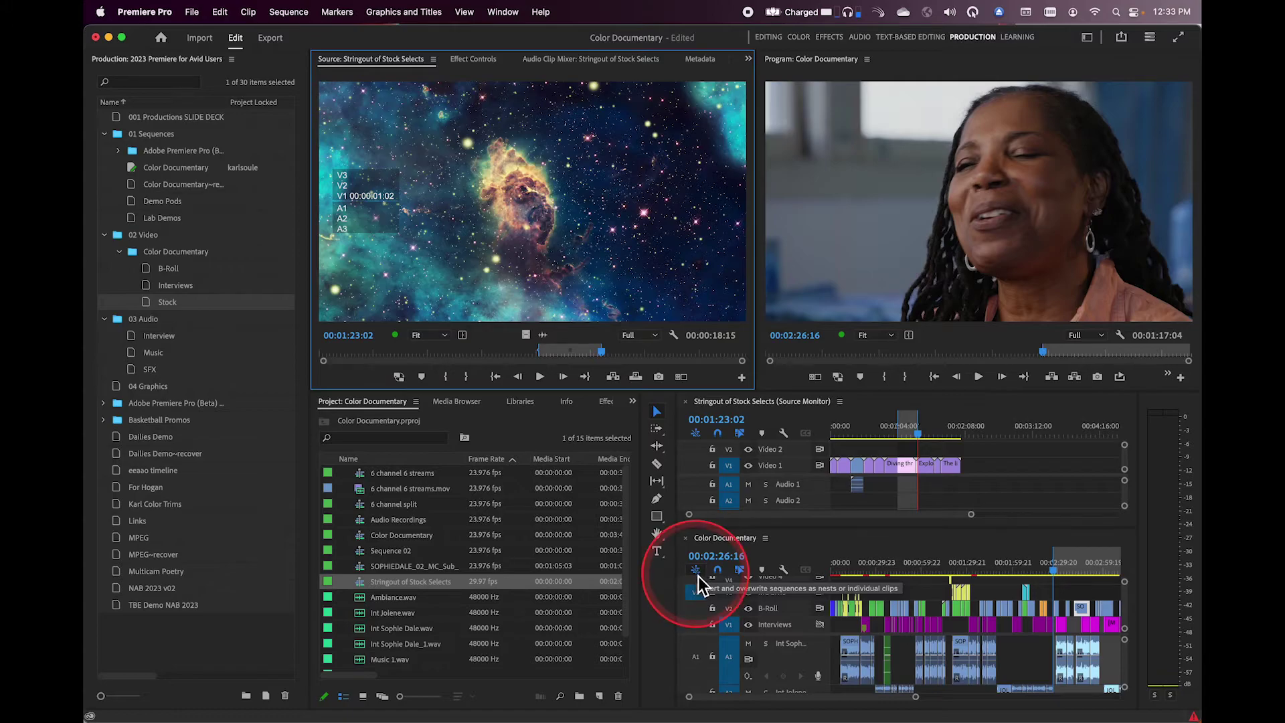
{"action": "left_click", "coordinate": [701, 671]}
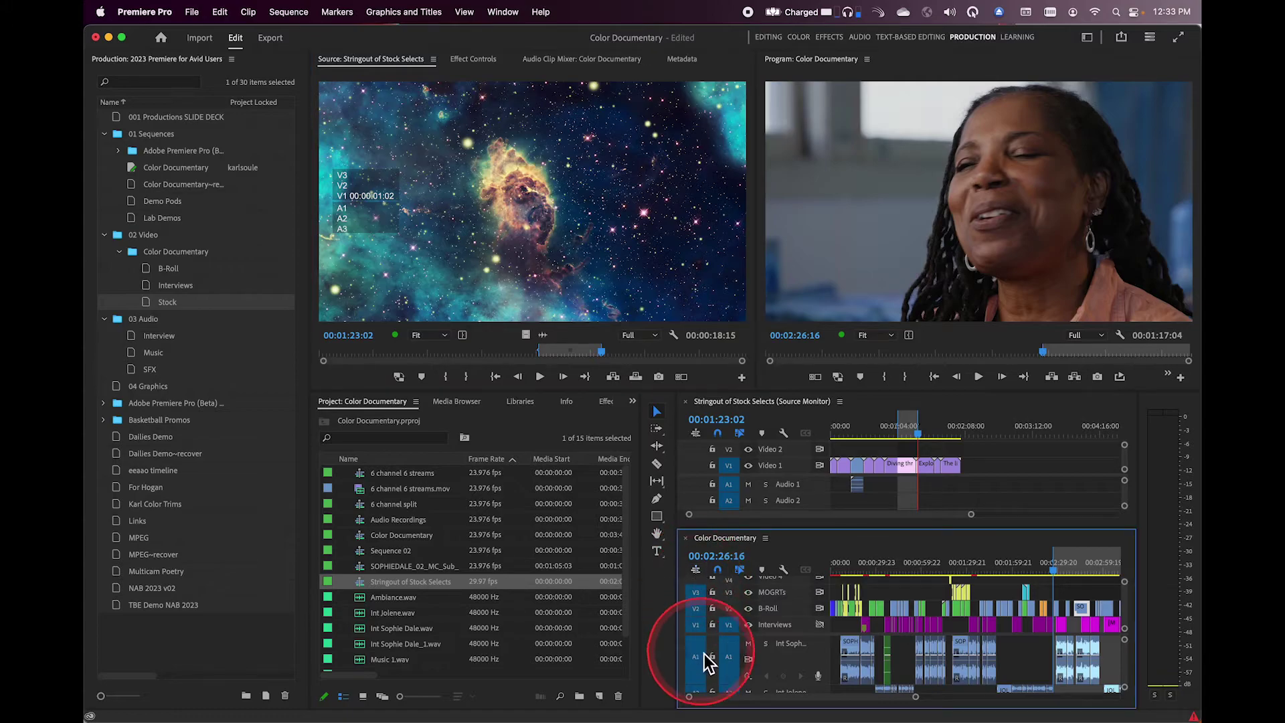
{"action": "left_click_drag", "start_coordinate": [701, 670], "coordinate": [701, 602]}
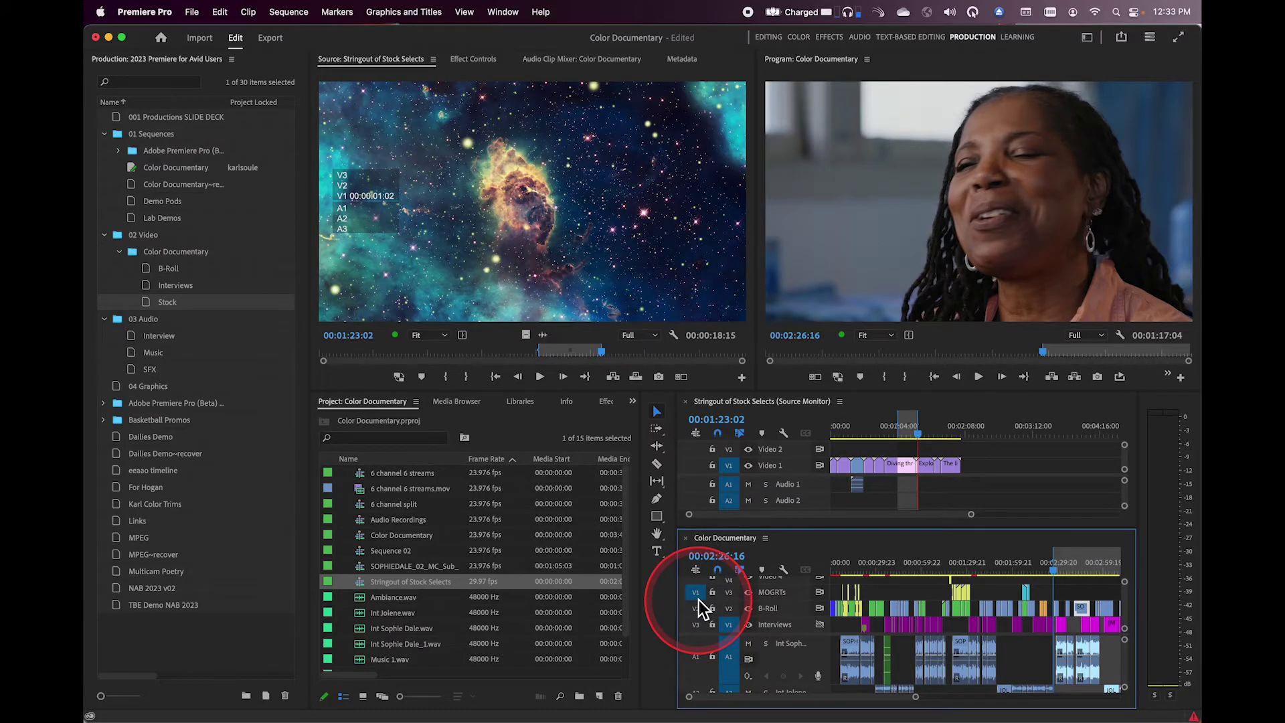
{"action": "left_click", "coordinate": [636, 378]}
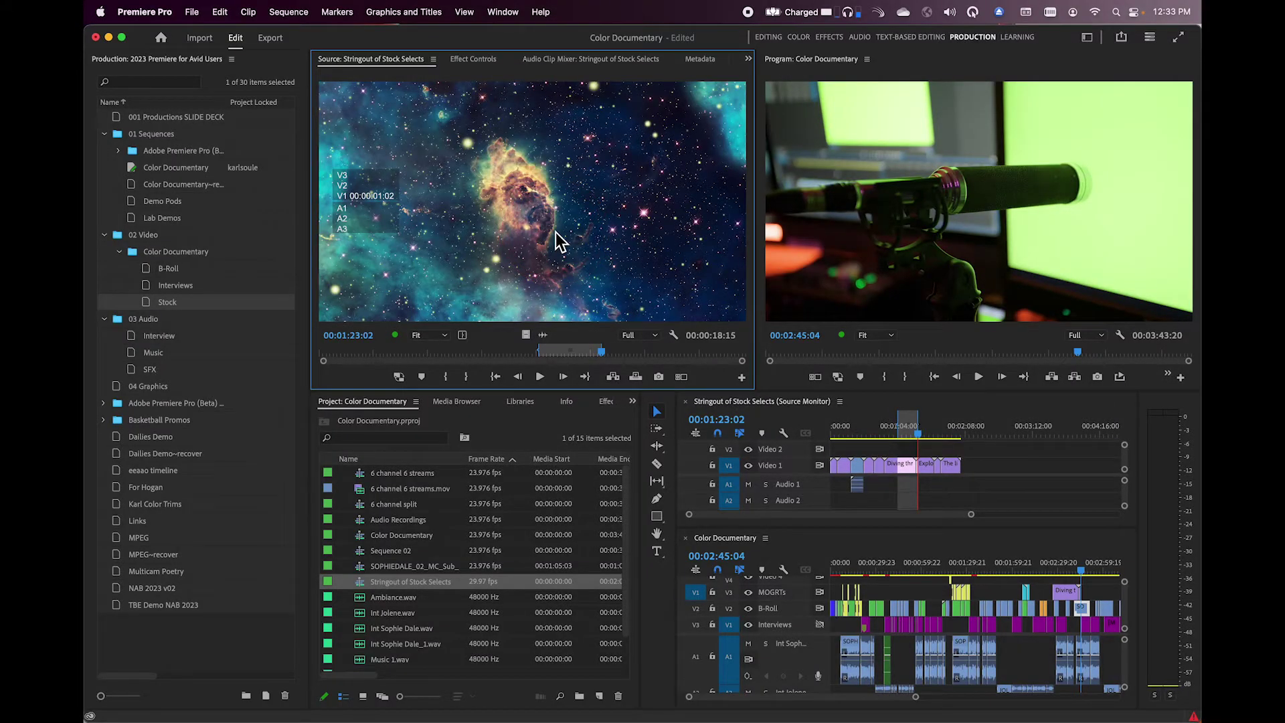
Step: Jump the stringout to 00:00:35:21 and drag its first clip onto V3 of Color Documentary
{"action": "left_click", "coordinate": [866, 415]}
{"action": "scroll", "coordinate": [897, 468], "scroll_direction": "right", "scroll_amount": 2}
{"action": "left_click", "coordinate": [907, 484]}
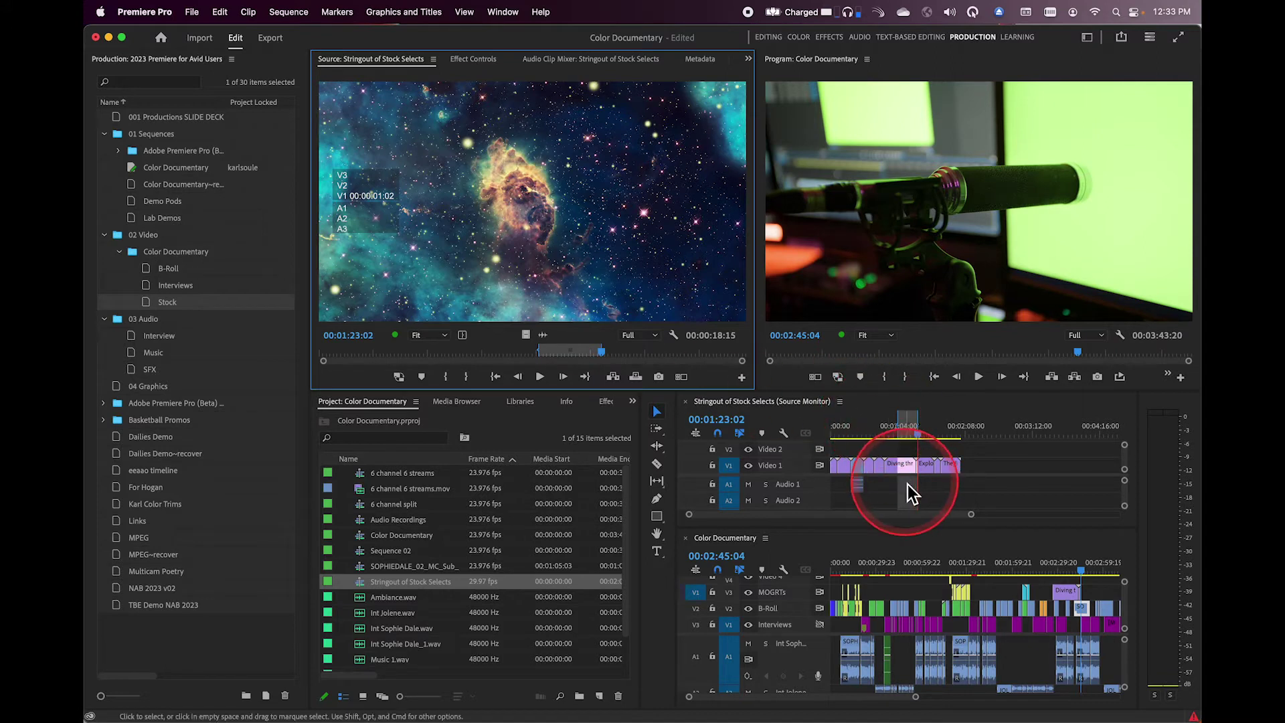
{"action": "scroll", "coordinate": [905, 481], "scroll_direction": "left", "scroll_amount": 2}
{"action": "left_click", "coordinate": [993, 559]}
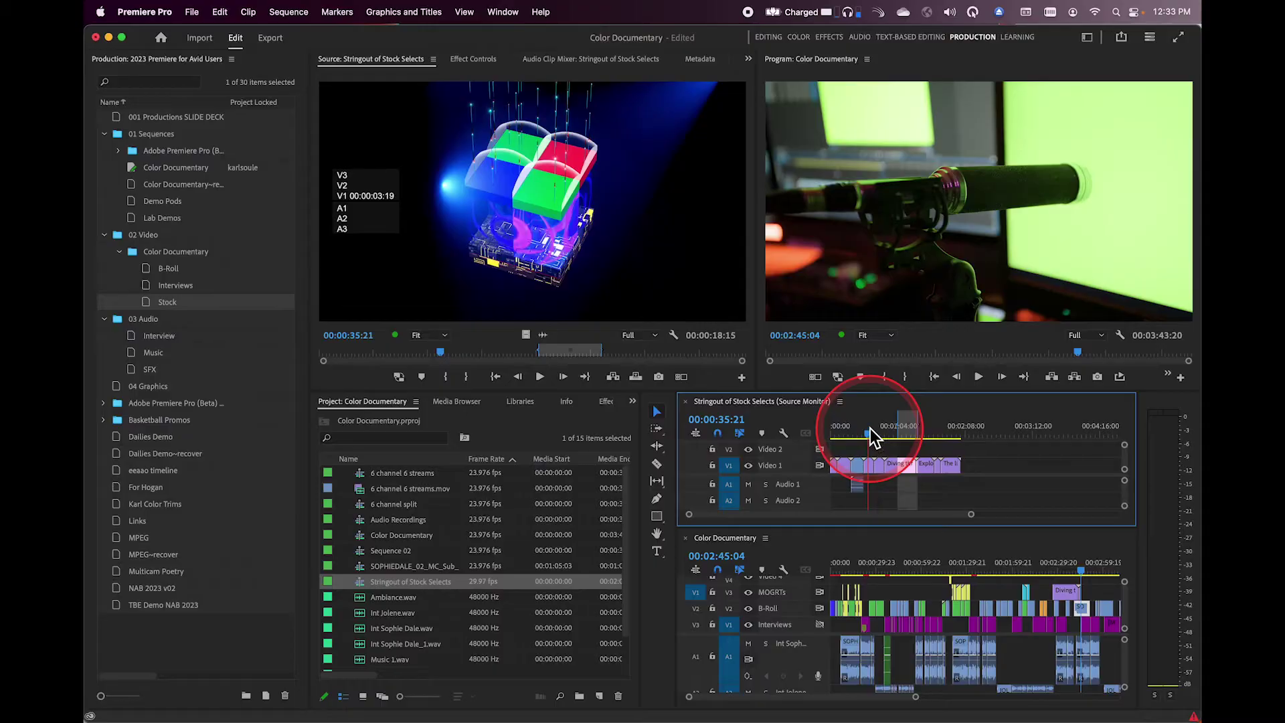
{"action": "left_click", "coordinate": [873, 467]}
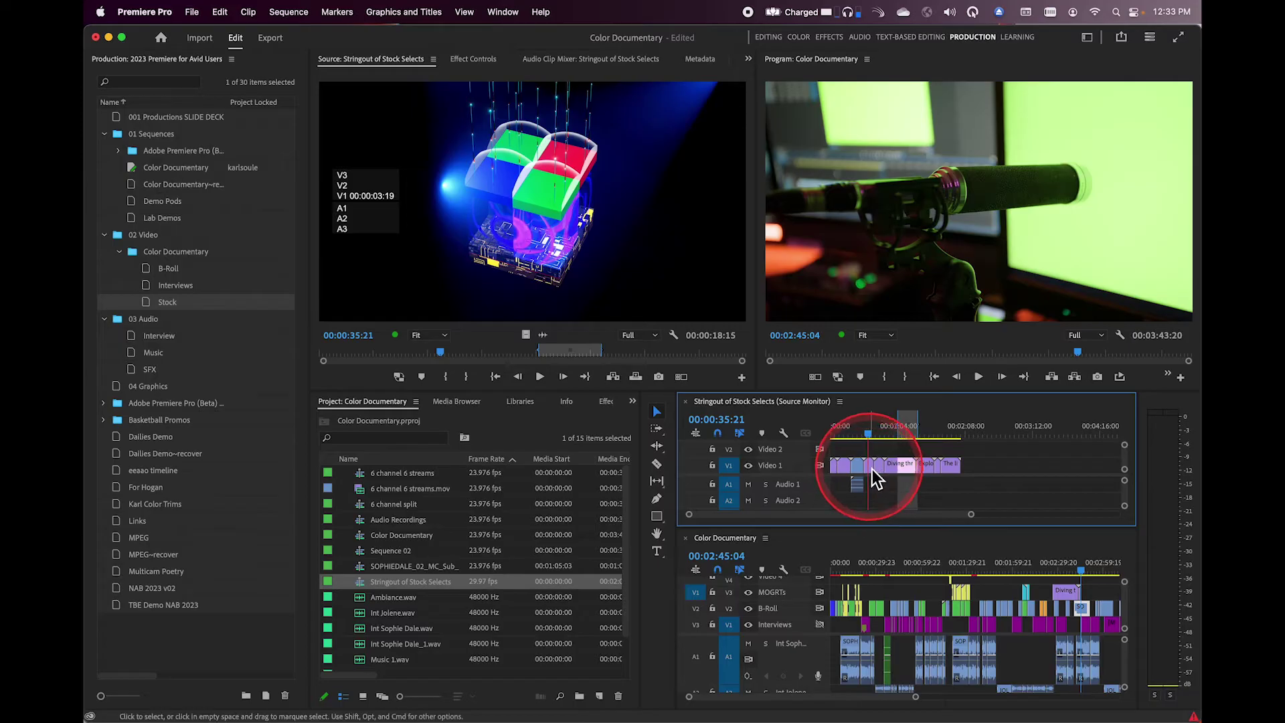
{"action": "left_click", "coordinate": [870, 465]}
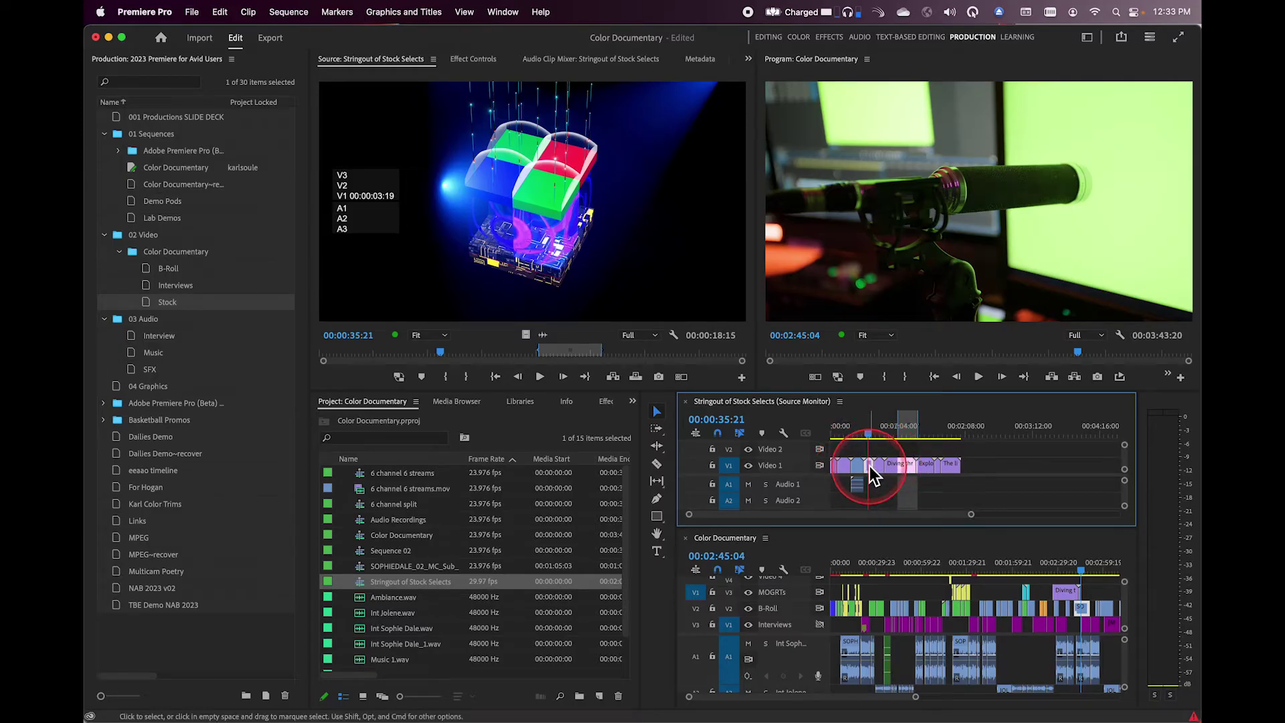
{"action": "left_click_drag", "start_coordinate": [870, 466], "coordinate": [902, 588]}
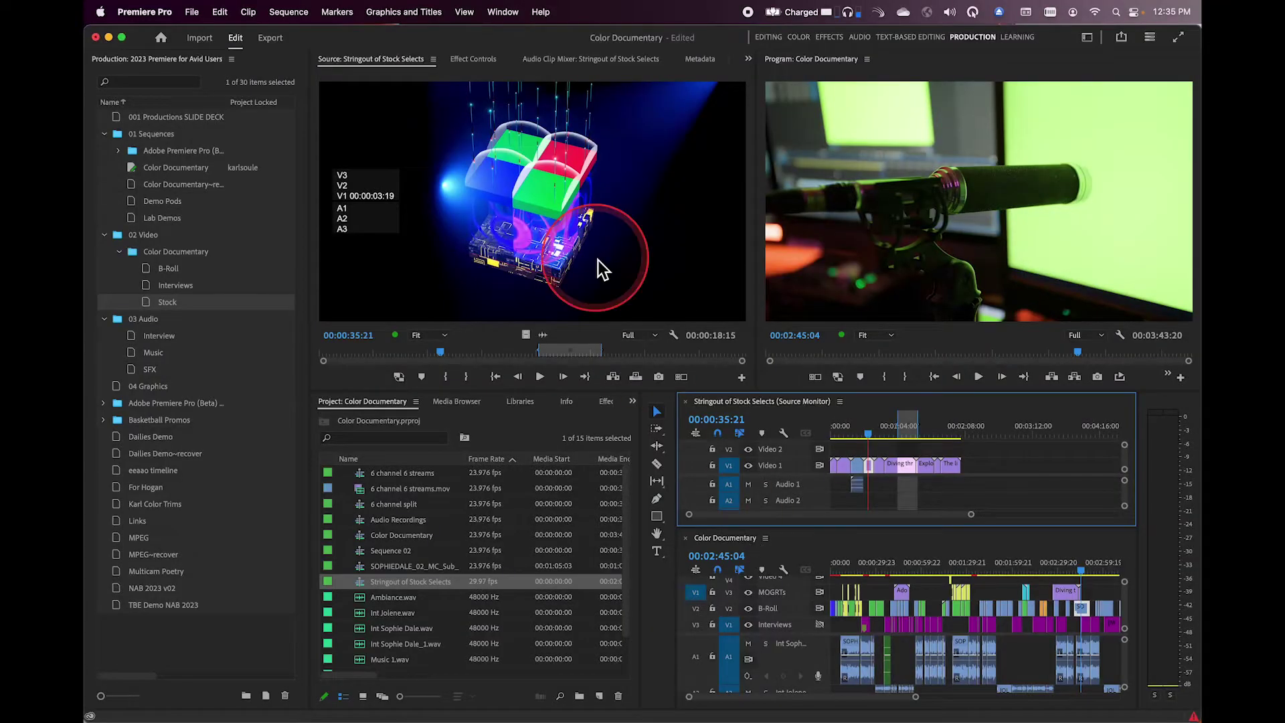
Step: Open Keyboard Shortcuts and search 'subs' to list the Make Subsequence commands
{"action": "left_click", "coordinate": [163, 15]}
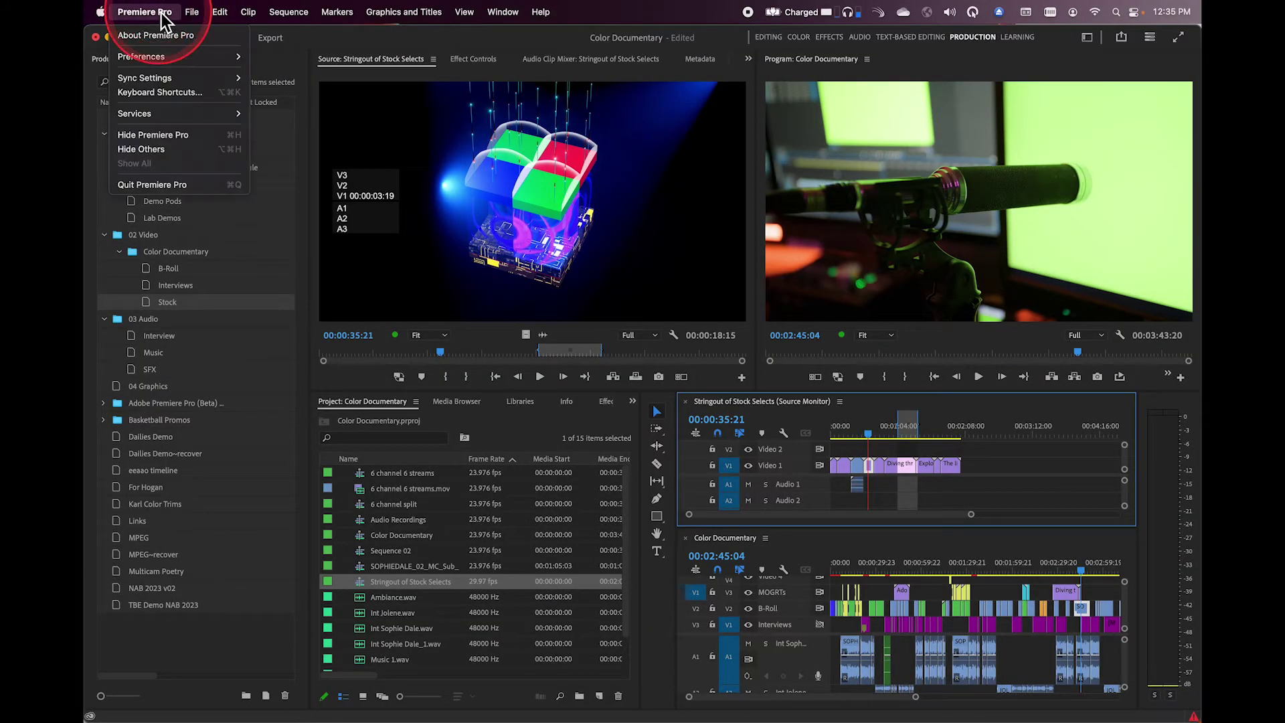
{"action": "left_click", "coordinate": [176, 94]}
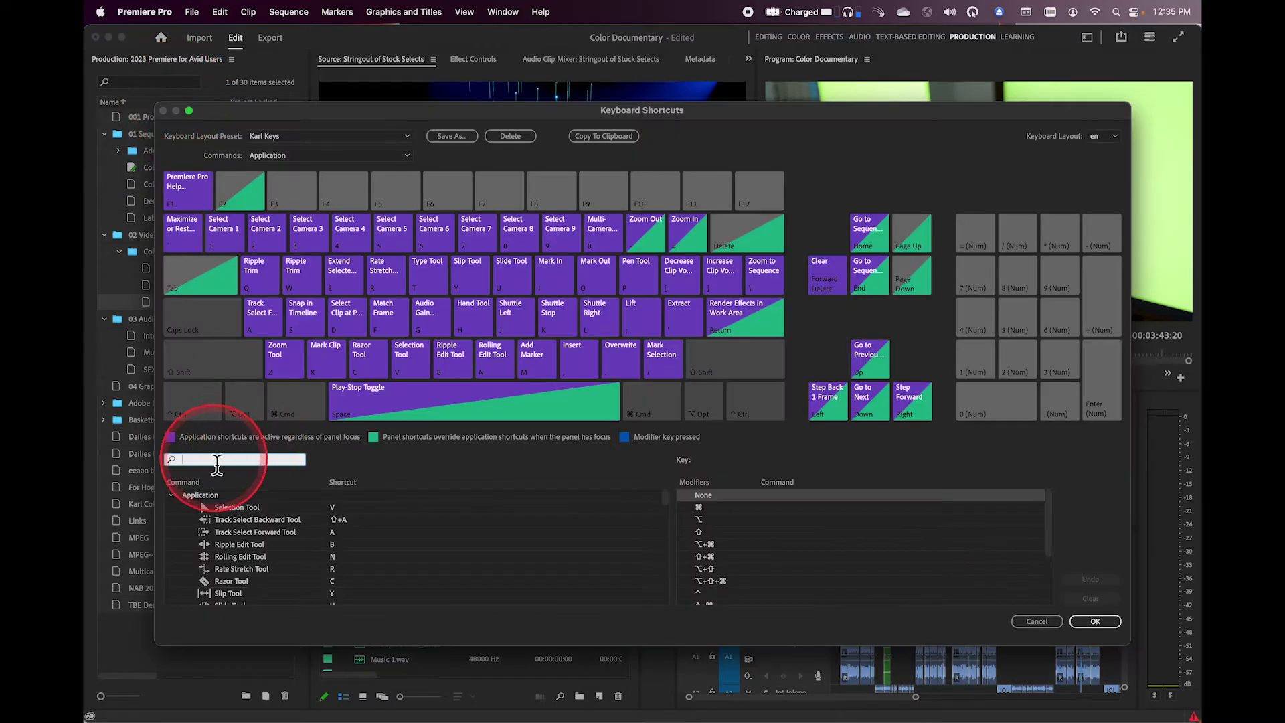
{"action": "type", "text": "subseq"}
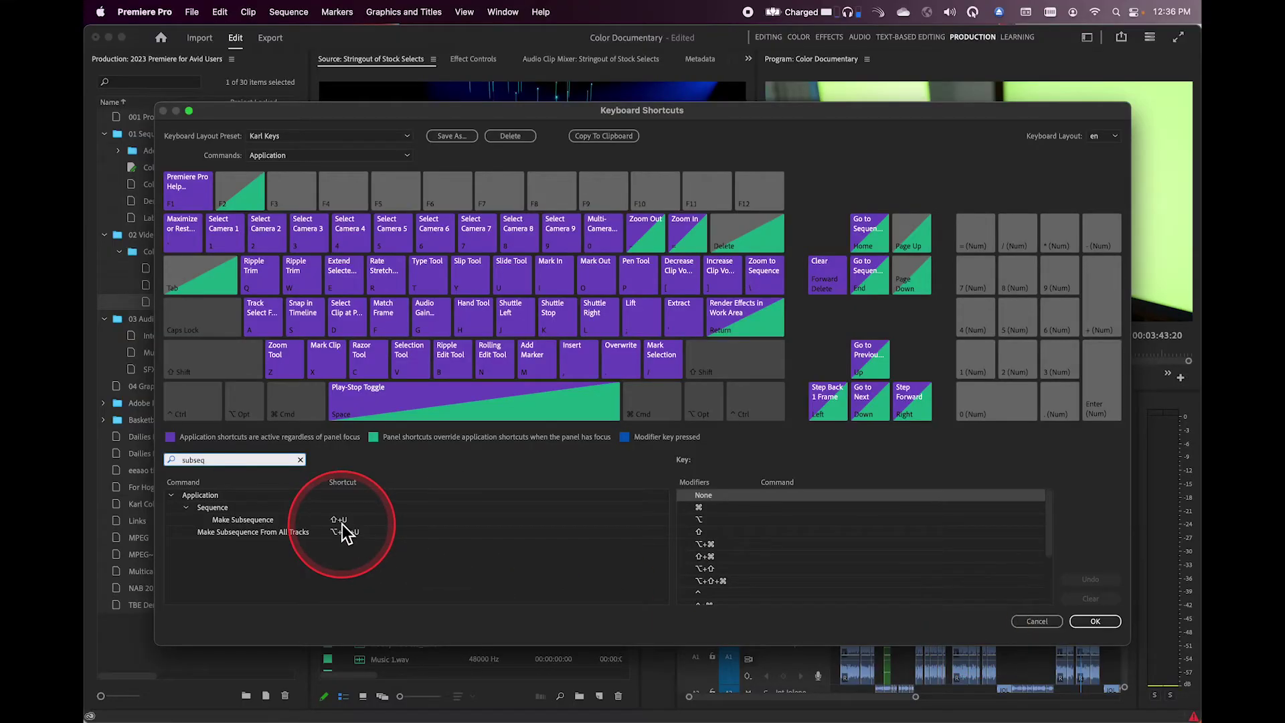
Step: Close the shortcuts dialog and mark In at 01:39:00 and Out at 02:00:00
{"action": "left_click", "coordinate": [1095, 622]}
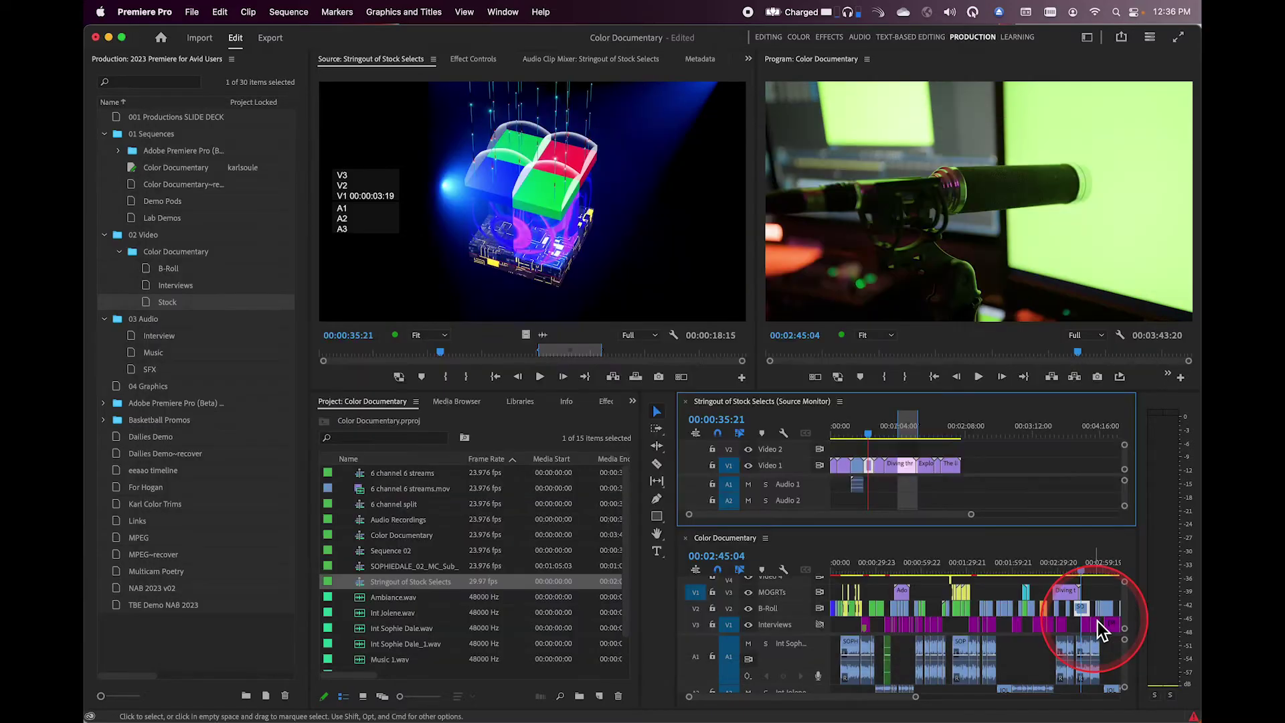
{"action": "left_click", "coordinate": [986, 561]}
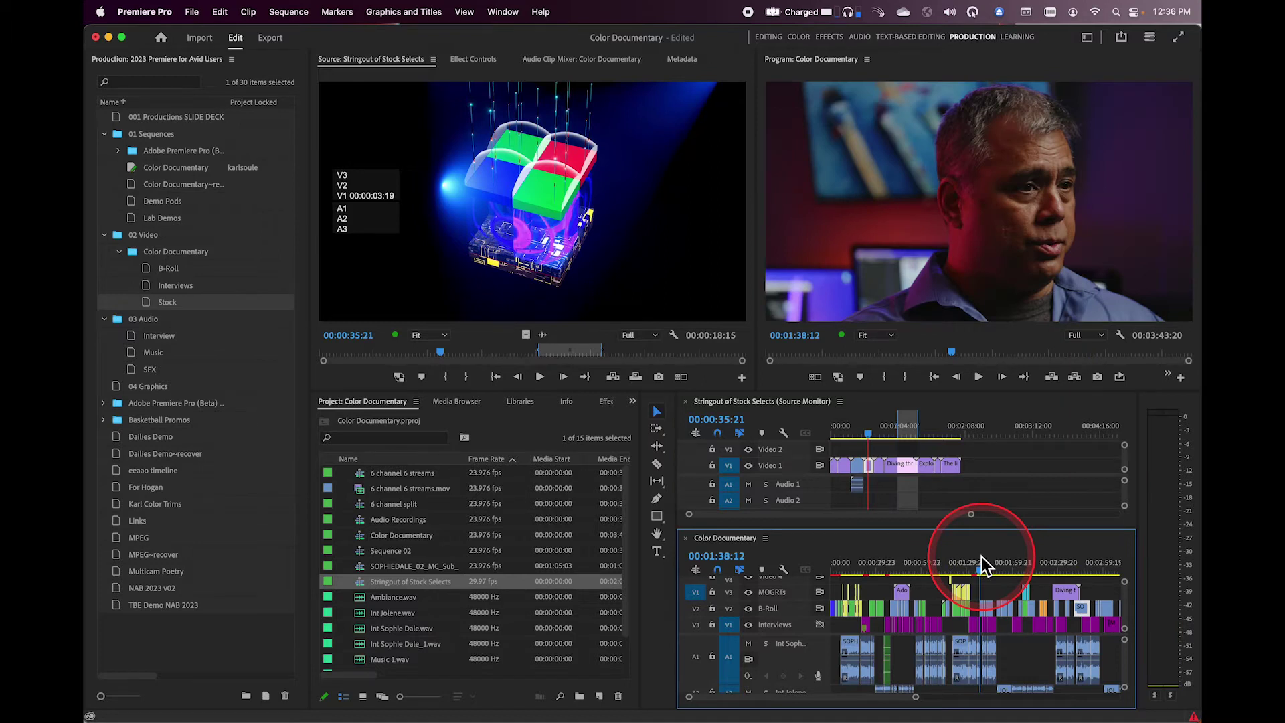
{"action": "key", "text": "space"}
{"action": "key", "text": "space"}
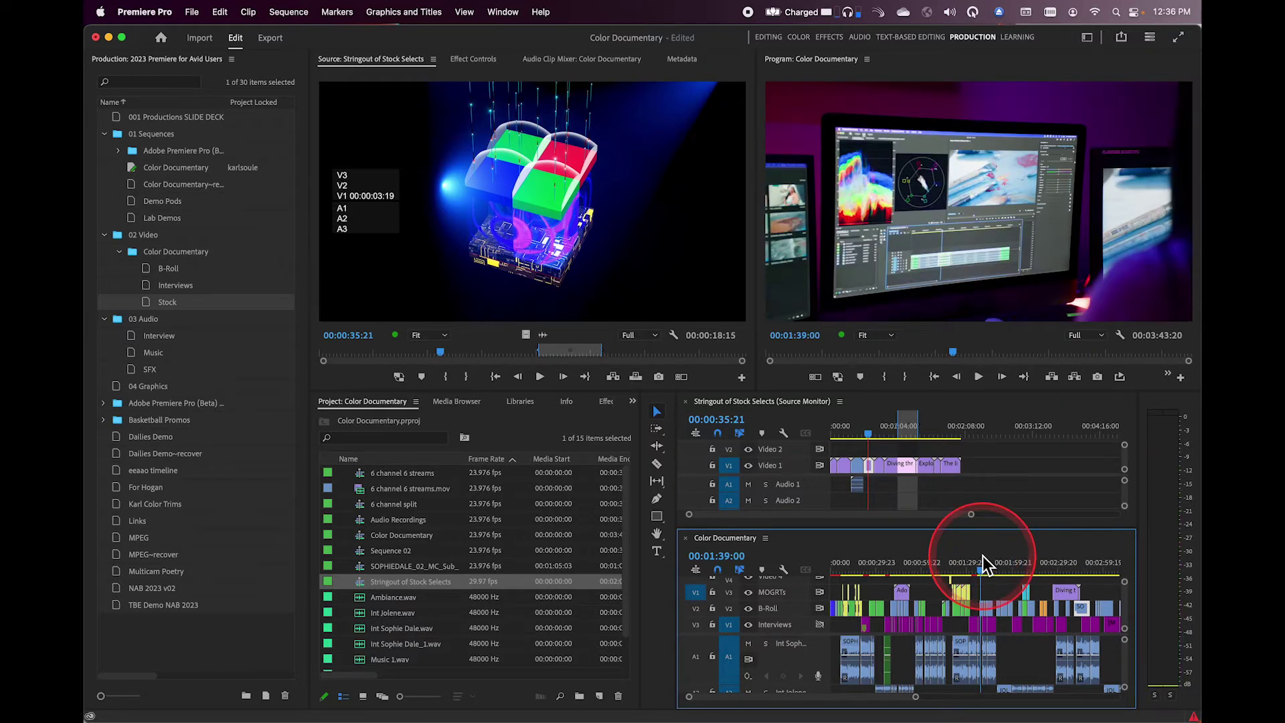
{"action": "key", "text": "i"}
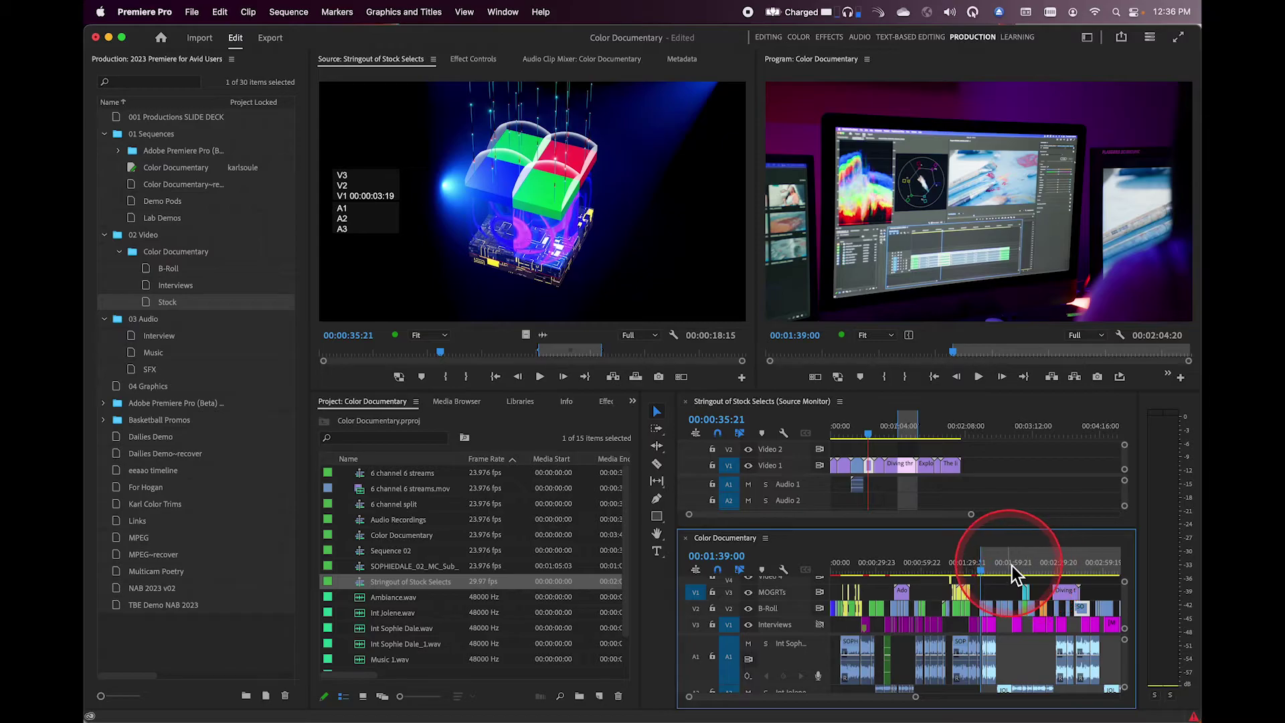
{"action": "left_click_drag", "start_coordinate": [1011, 565], "coordinate": [1015, 566]}
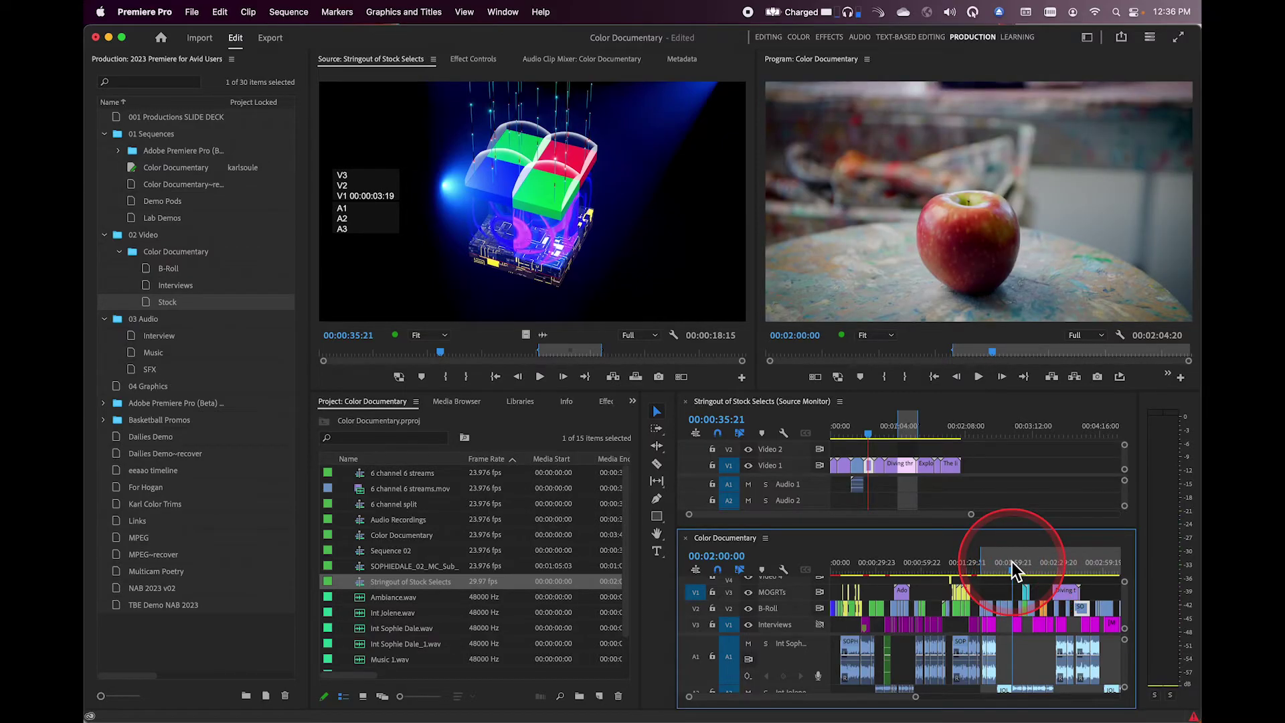
{"action": "key", "text": "o"}
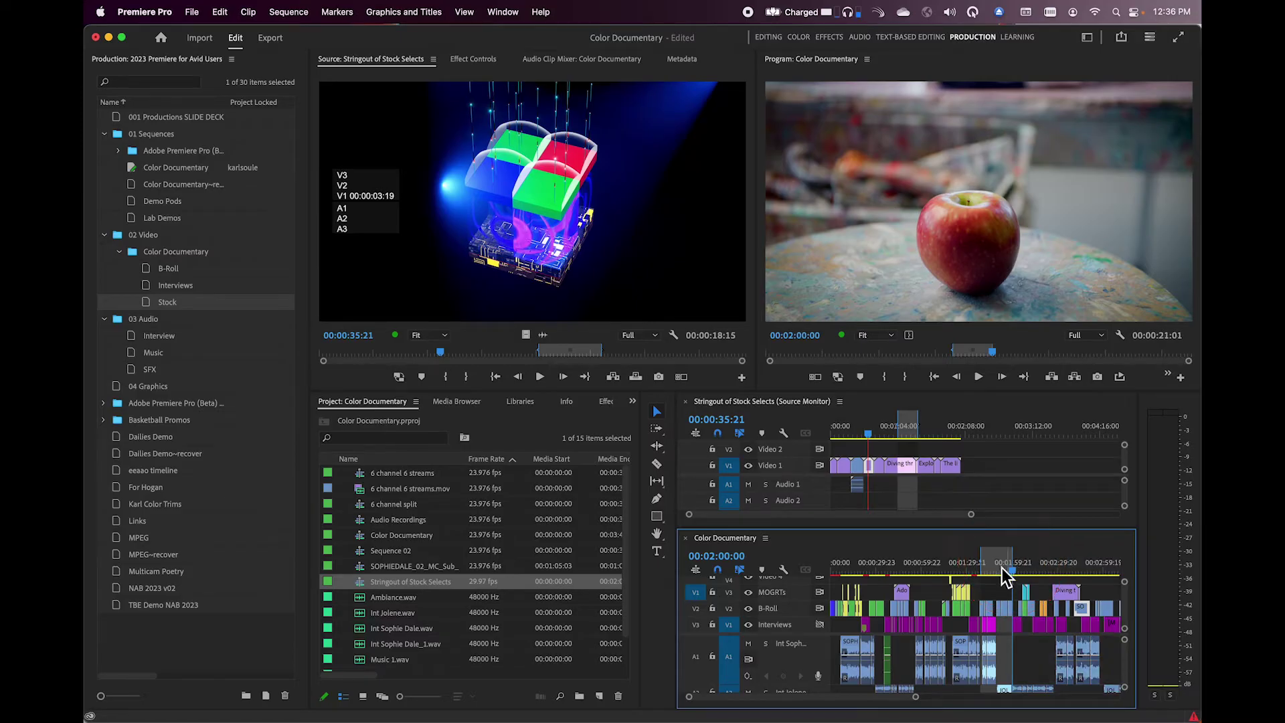
Step: Toggle A1 targeting, target V2 and V3, and select the Diving clip on V3
{"action": "left_click", "coordinate": [743, 652]}
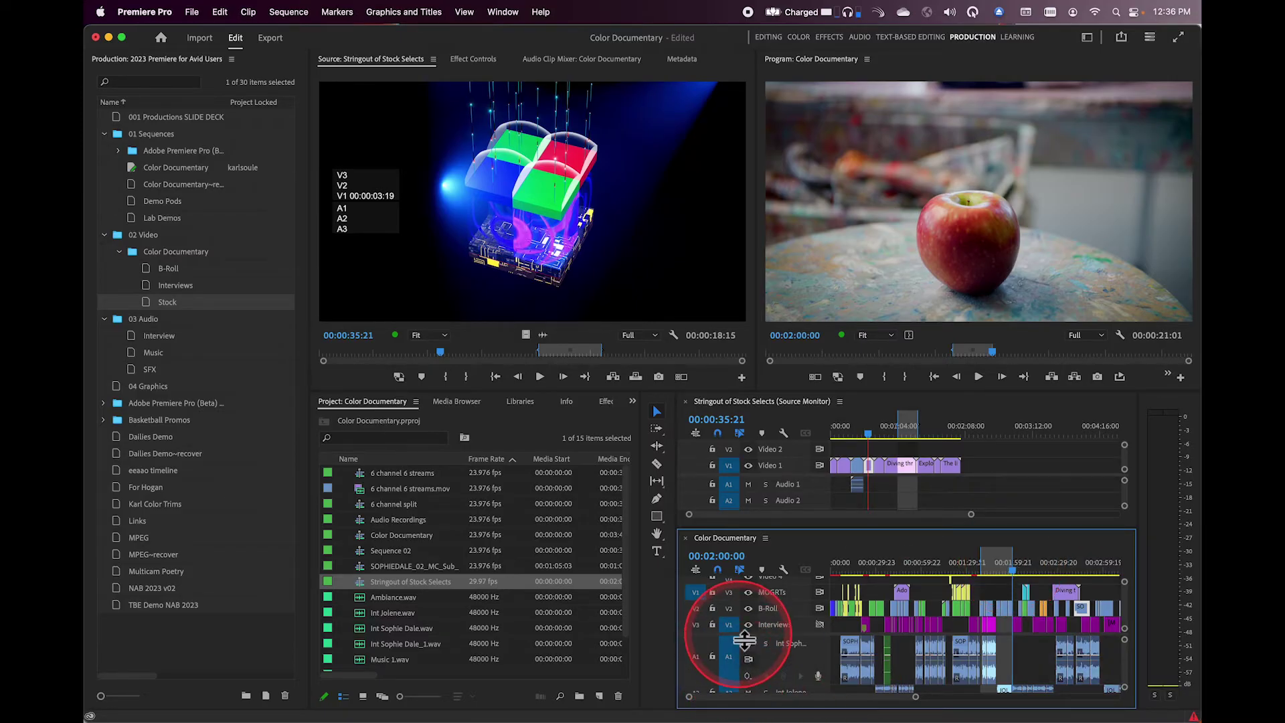
{"action": "left_click", "coordinate": [730, 610]}
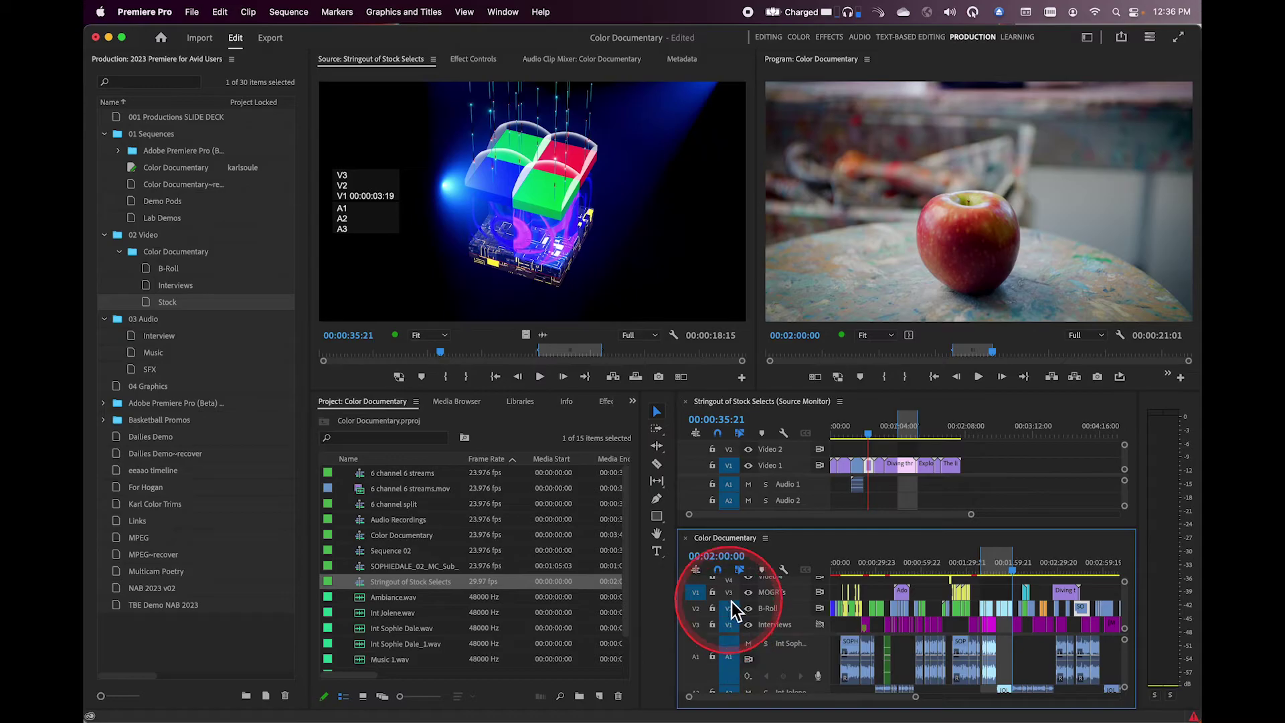
{"action": "left_click", "coordinate": [730, 596]}
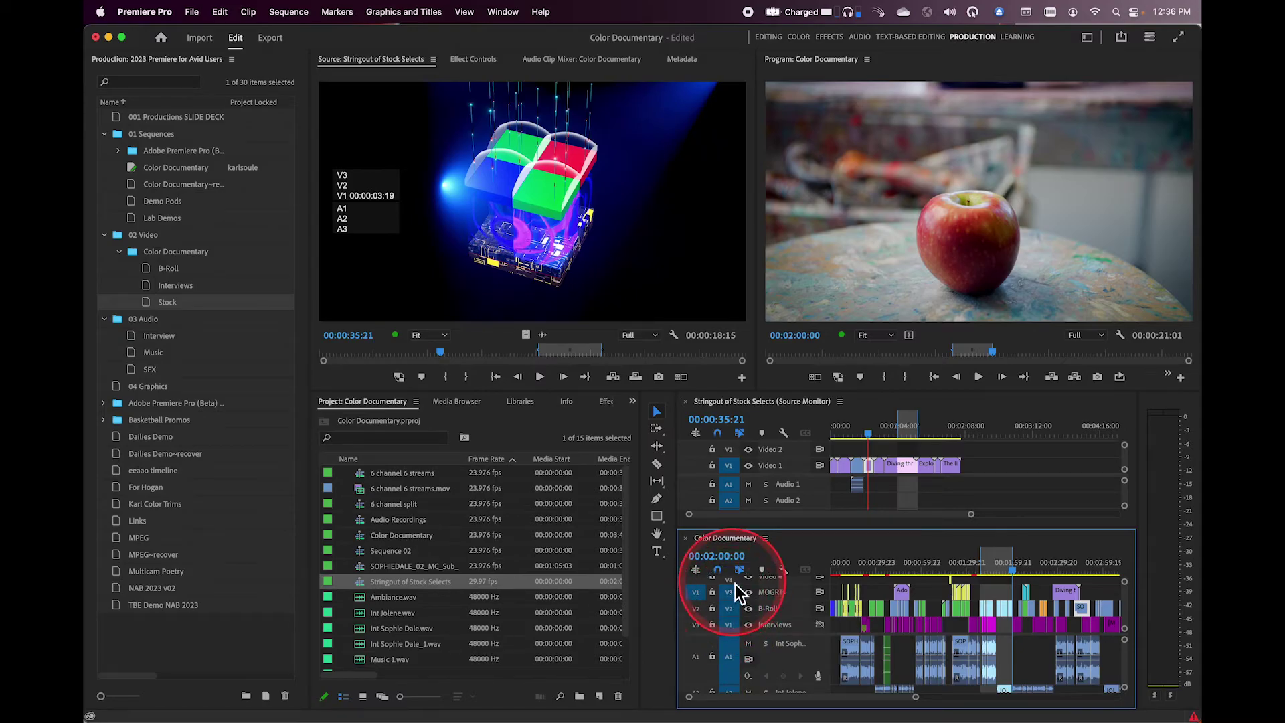
{"action": "scroll", "coordinate": [736, 586], "scroll_direction": "up", "scroll_amount": 2}
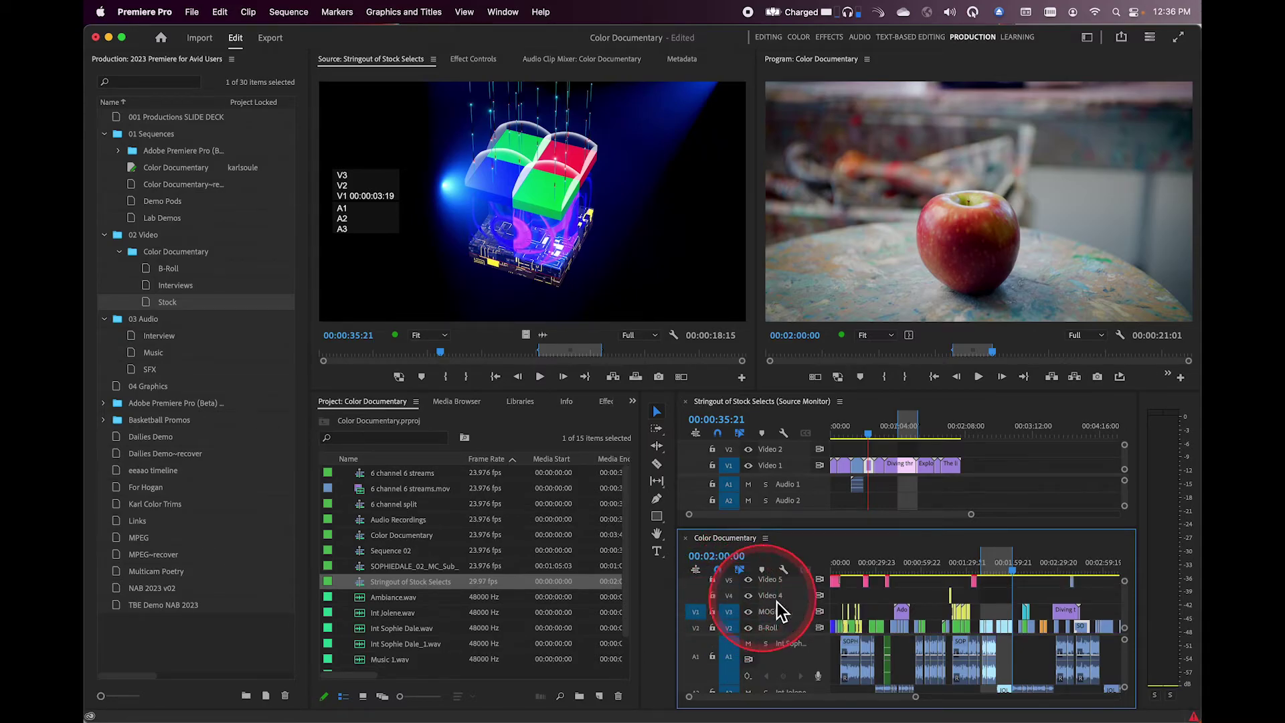
{"action": "left_click", "coordinate": [1062, 613]}
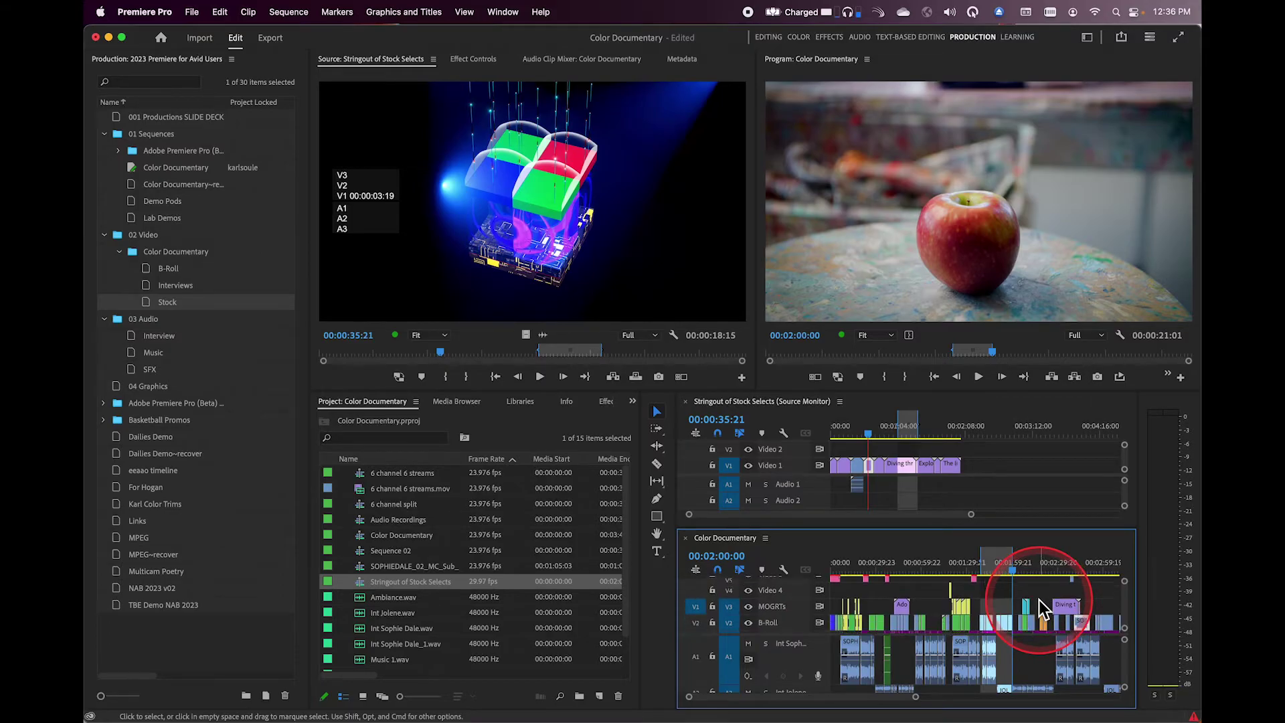
{"action": "scroll", "coordinate": [1044, 610], "scroll_direction": "right", "scroll_amount": 2}
{"action": "scroll", "coordinate": [1044, 610], "scroll_direction": "down", "scroll_amount": 1}
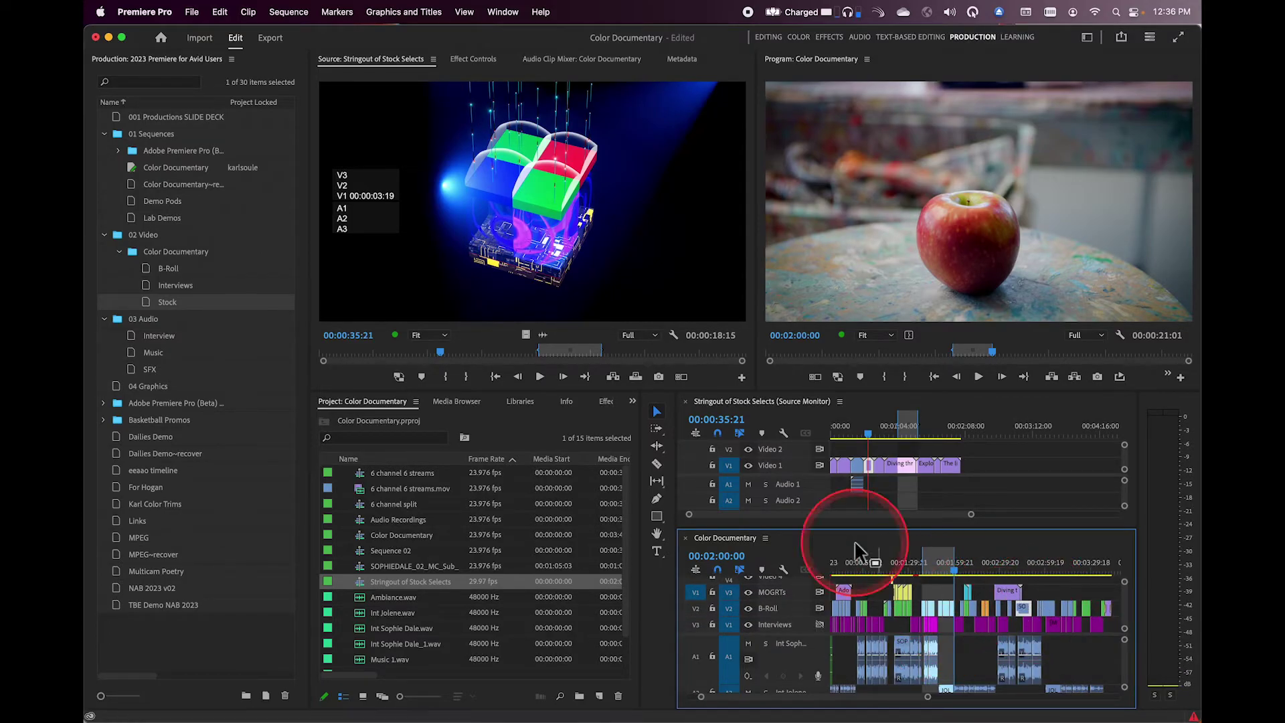
Step: Close the Stringout timeline panel and collapse the tall A1 track in Color Documentary
{"action": "left_click", "coordinate": [686, 405]}
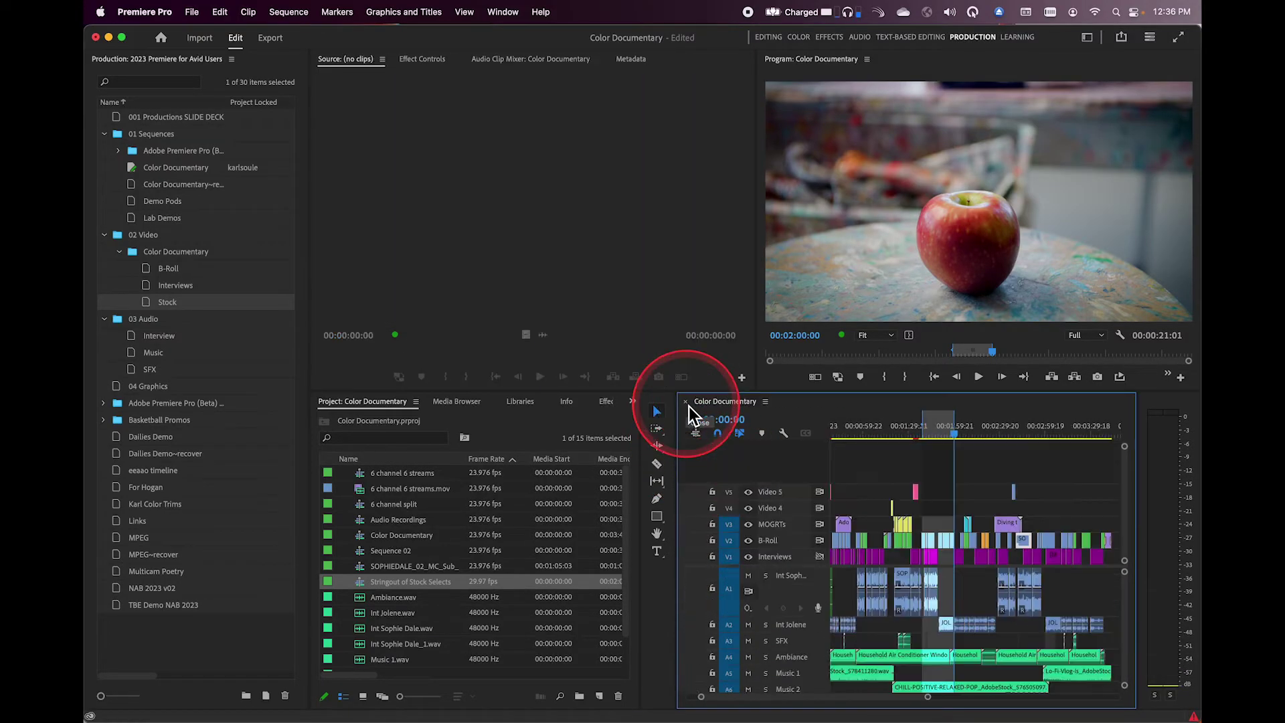
{"action": "left_click", "coordinate": [967, 592]}
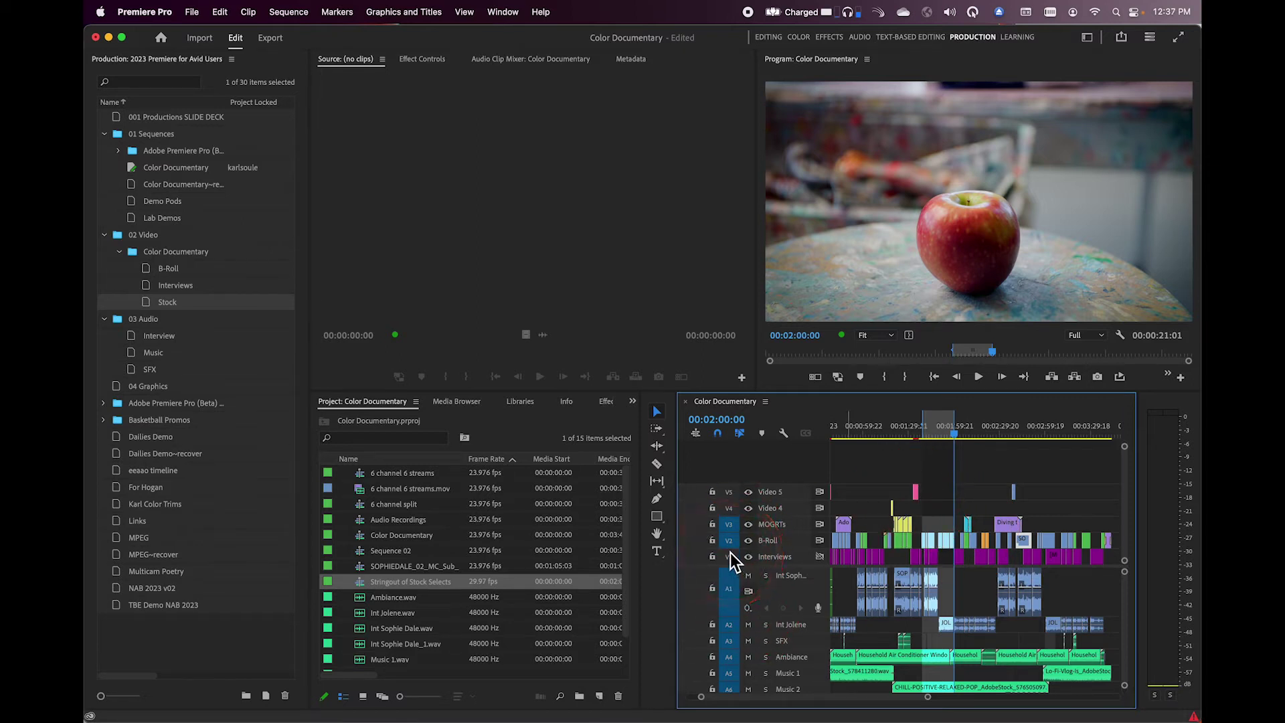
{"action": "double_click", "coordinate": [744, 605]}
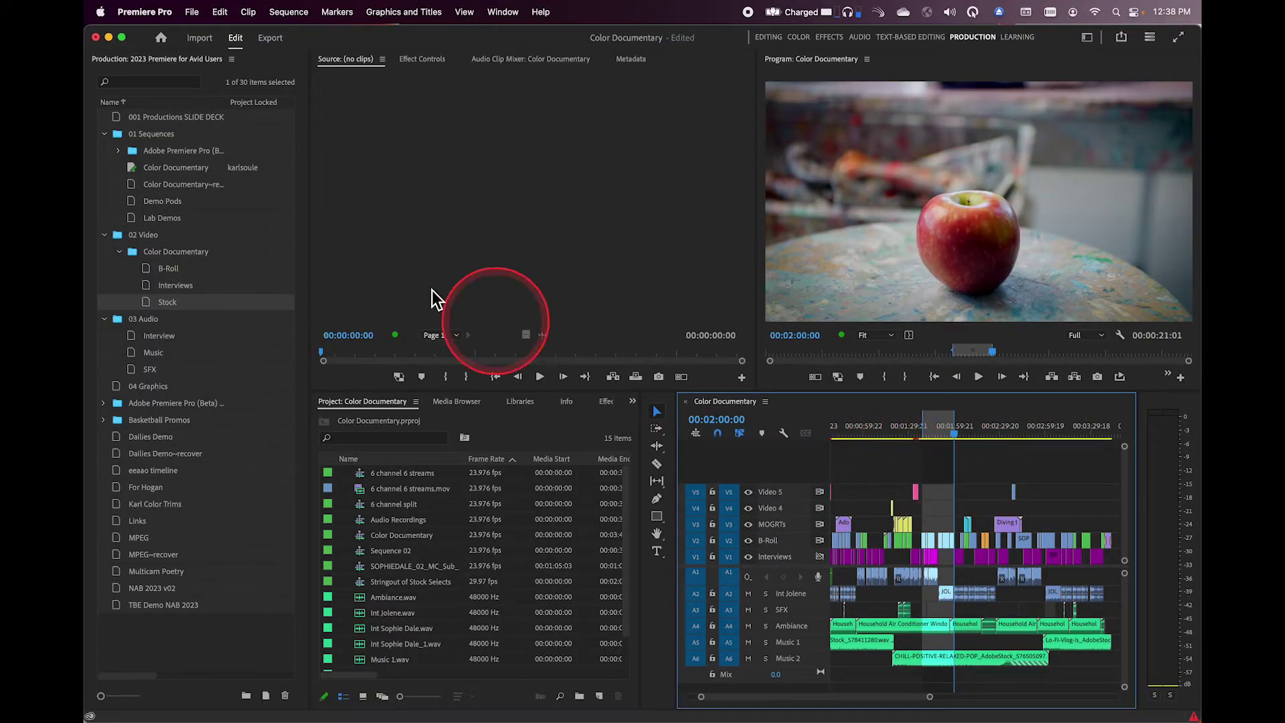
Step: In Keyboard Shortcuts, find Deselect All and assign it to the F12 key
{"action": "left_click", "coordinate": [155, 11]}
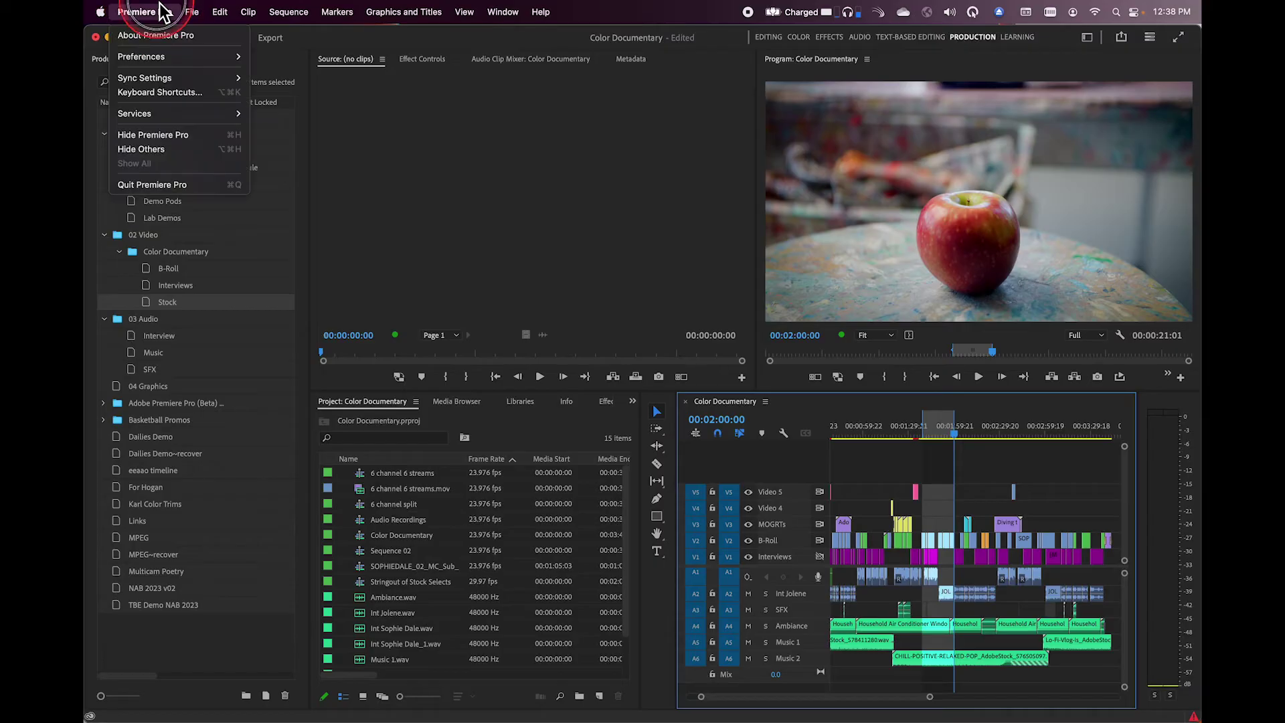
{"action": "left_click", "coordinate": [169, 93]}
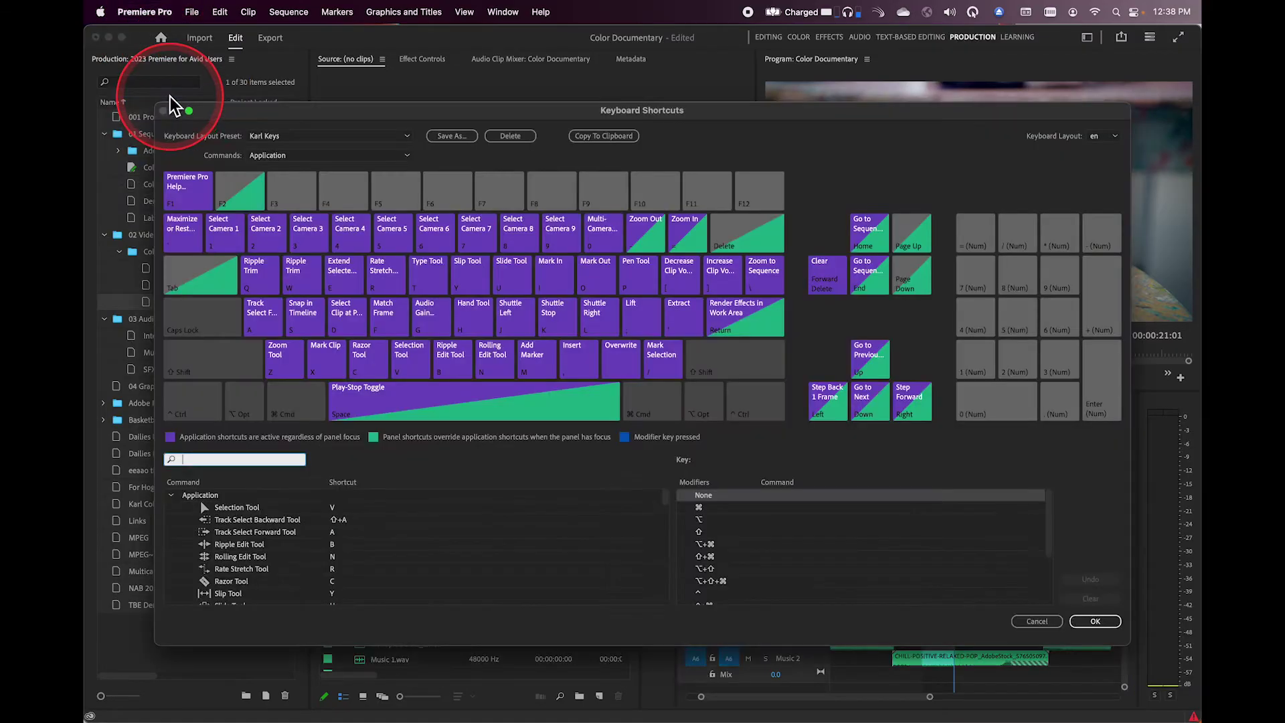
{"action": "left_click", "coordinate": [233, 459]}
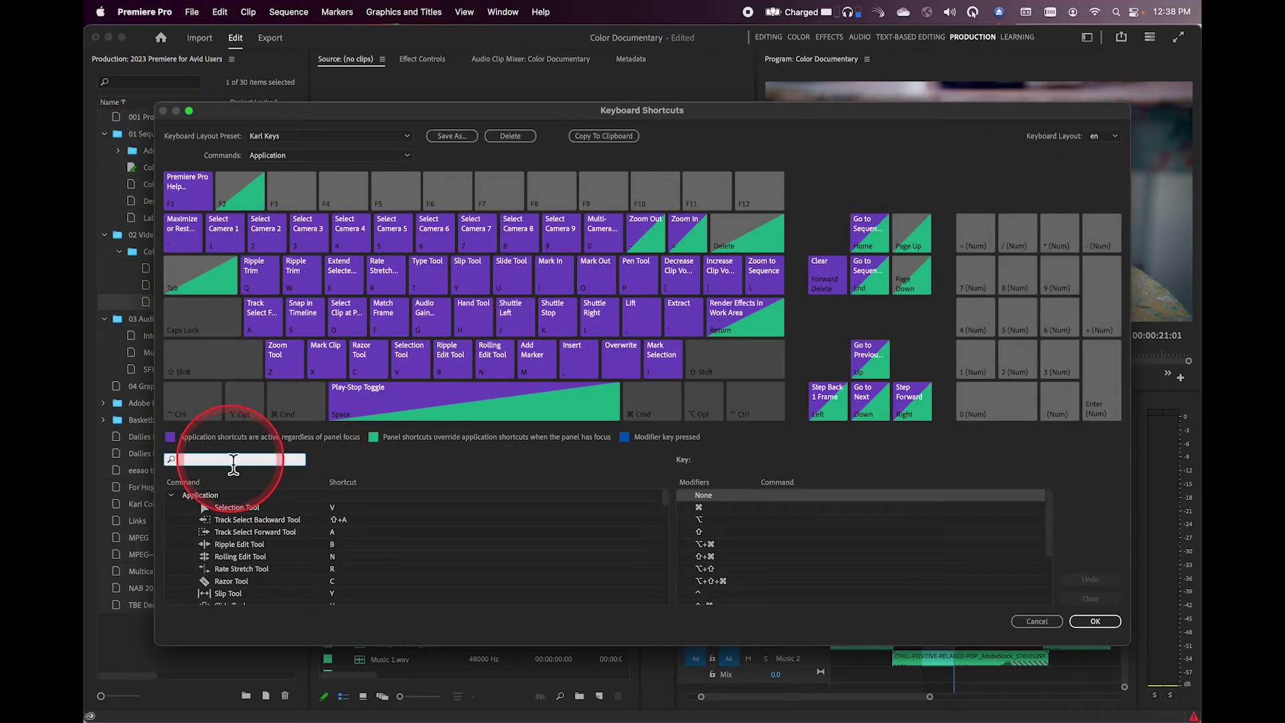
{"action": "type", "text": "deselec"}
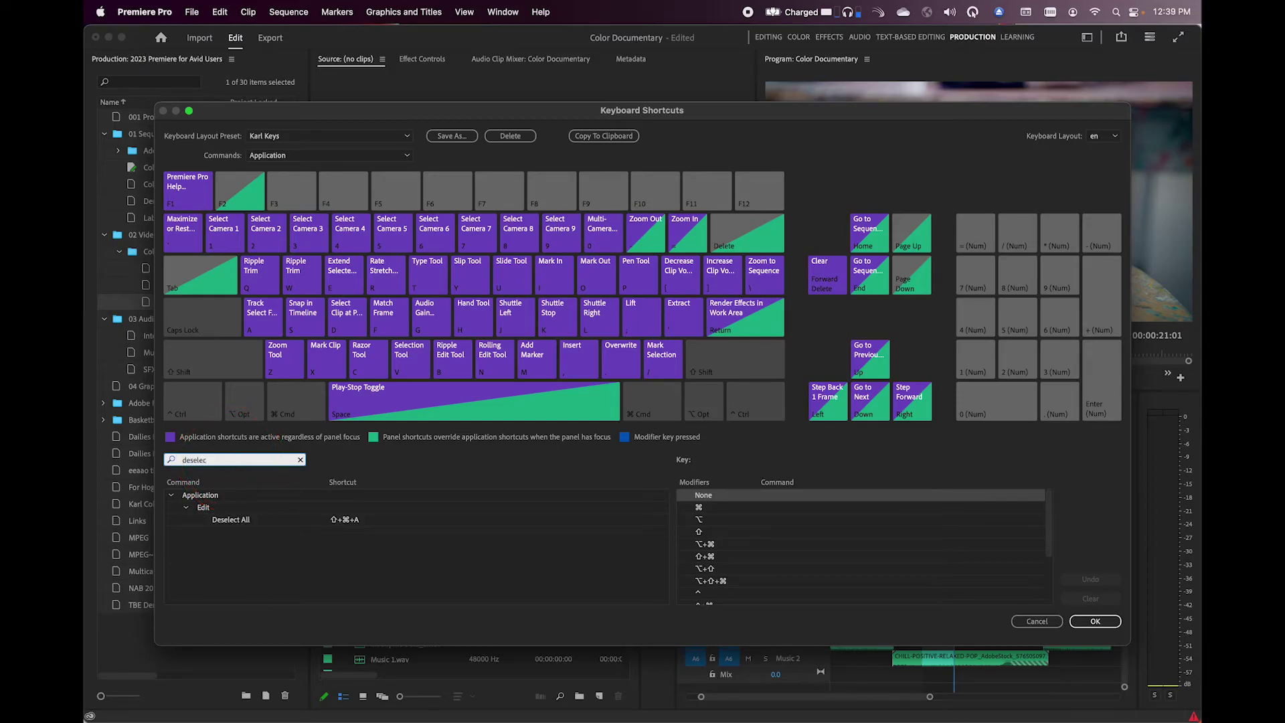
{"action": "left_click", "coordinate": [250, 521]}
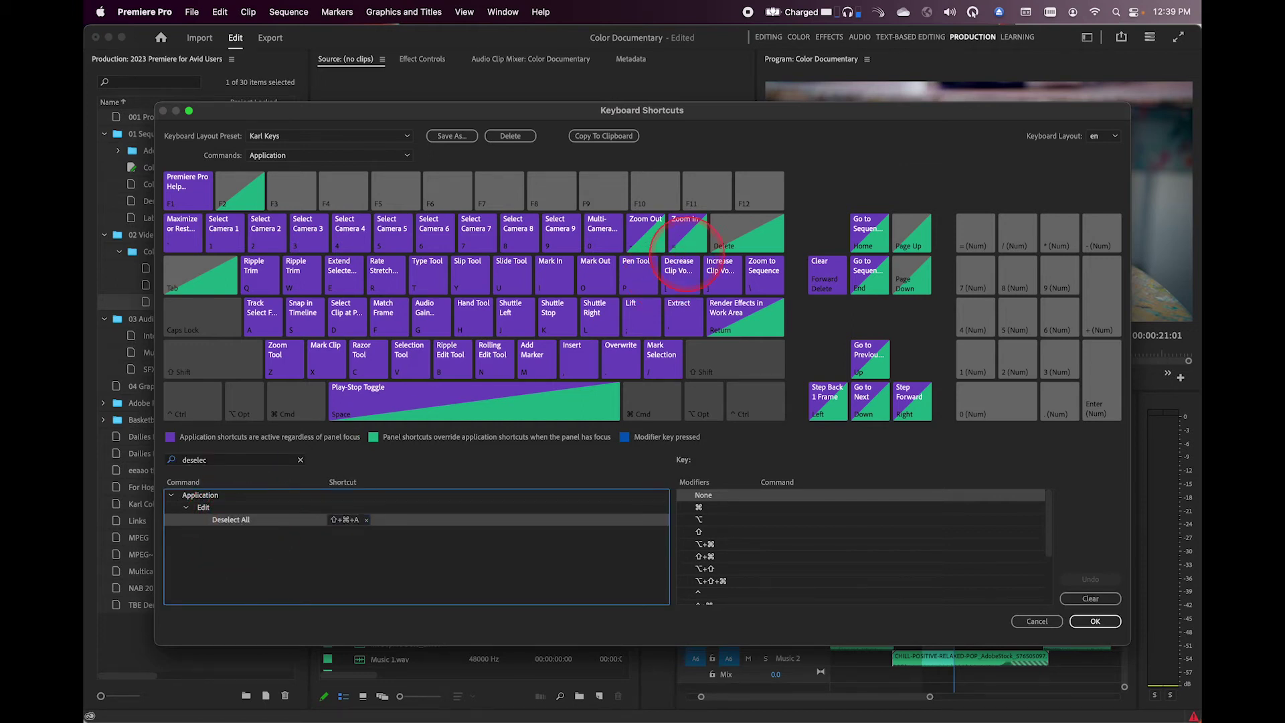
{"action": "left_click_drag", "start_coordinate": [749, 194], "coordinate": [753, 199]}
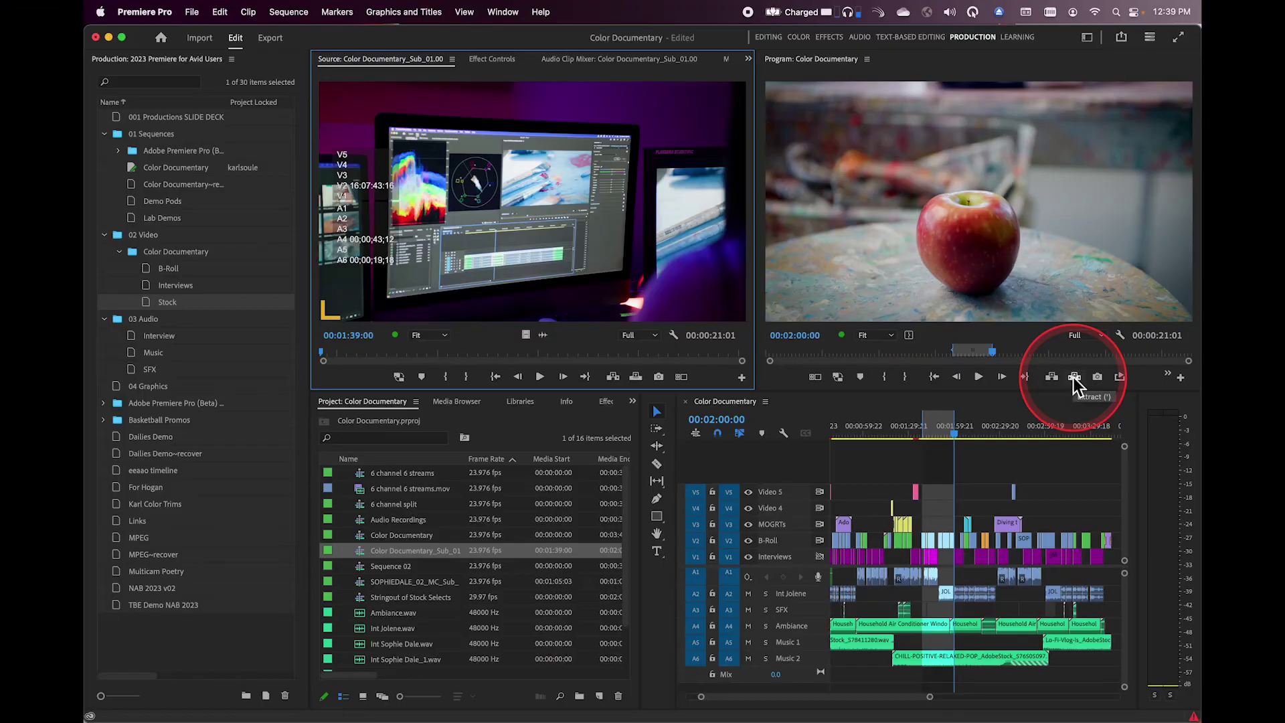
Step: Extract the marked range from Color Documentary and open Color Documentary_Sub_01 in its own timeline
{"action": "left_click", "coordinate": [1073, 377]}
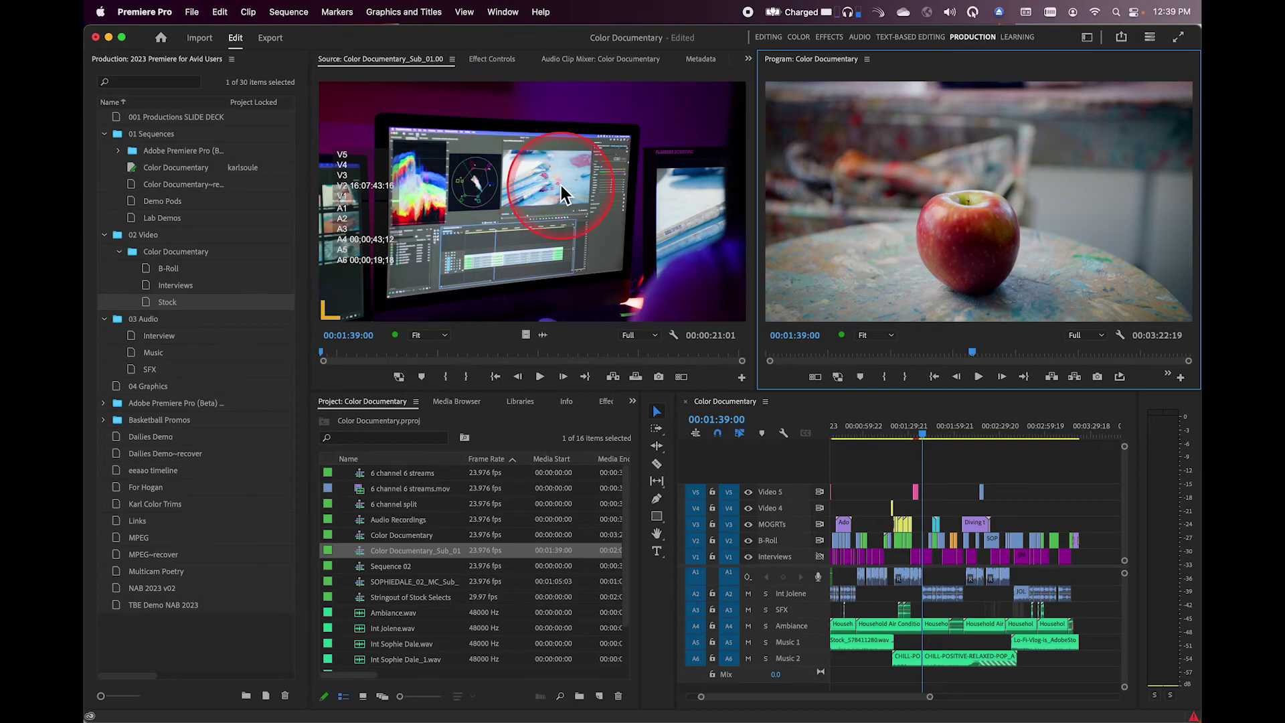
{"action": "left_click", "coordinate": [676, 338]}
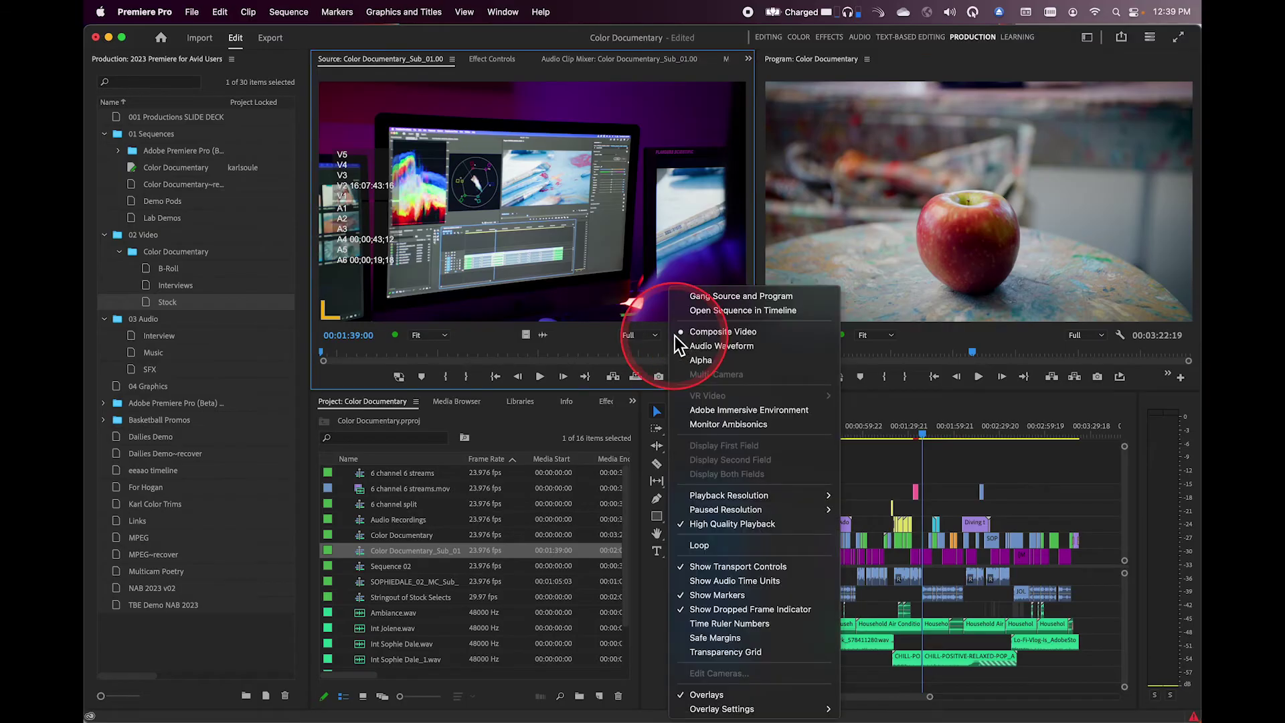
{"action": "left_click", "coordinate": [724, 312]}
Step: Jump to the subsequence's start and zoom in on its clips, then return to Color Documentary
{"action": "left_click", "coordinate": [898, 503]}
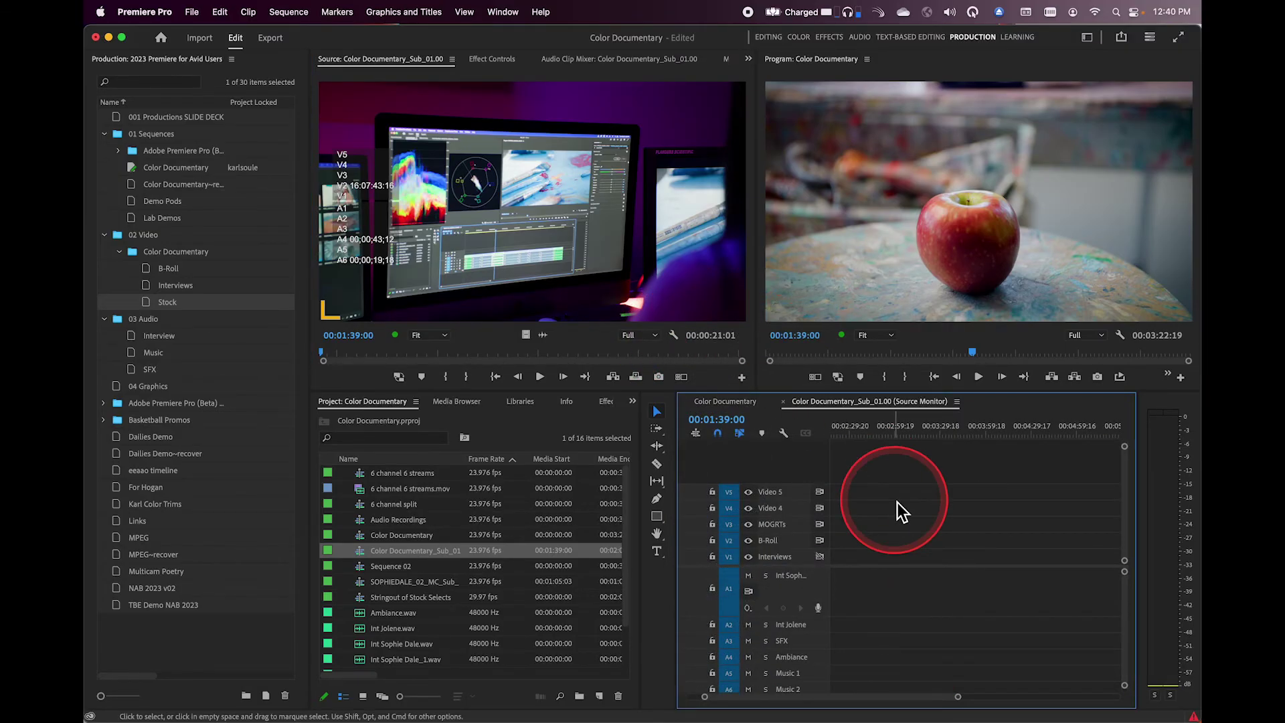
{"action": "key", "text": "backslash"}
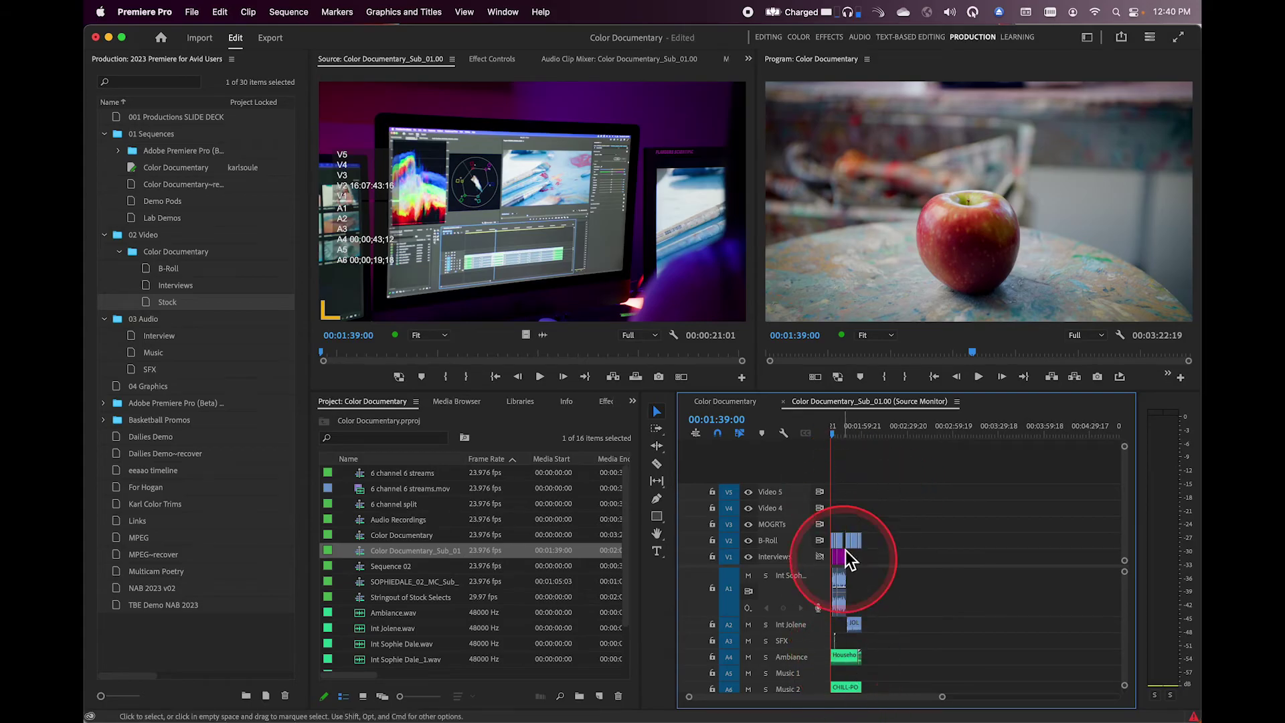
{"action": "key", "text": "equal"}
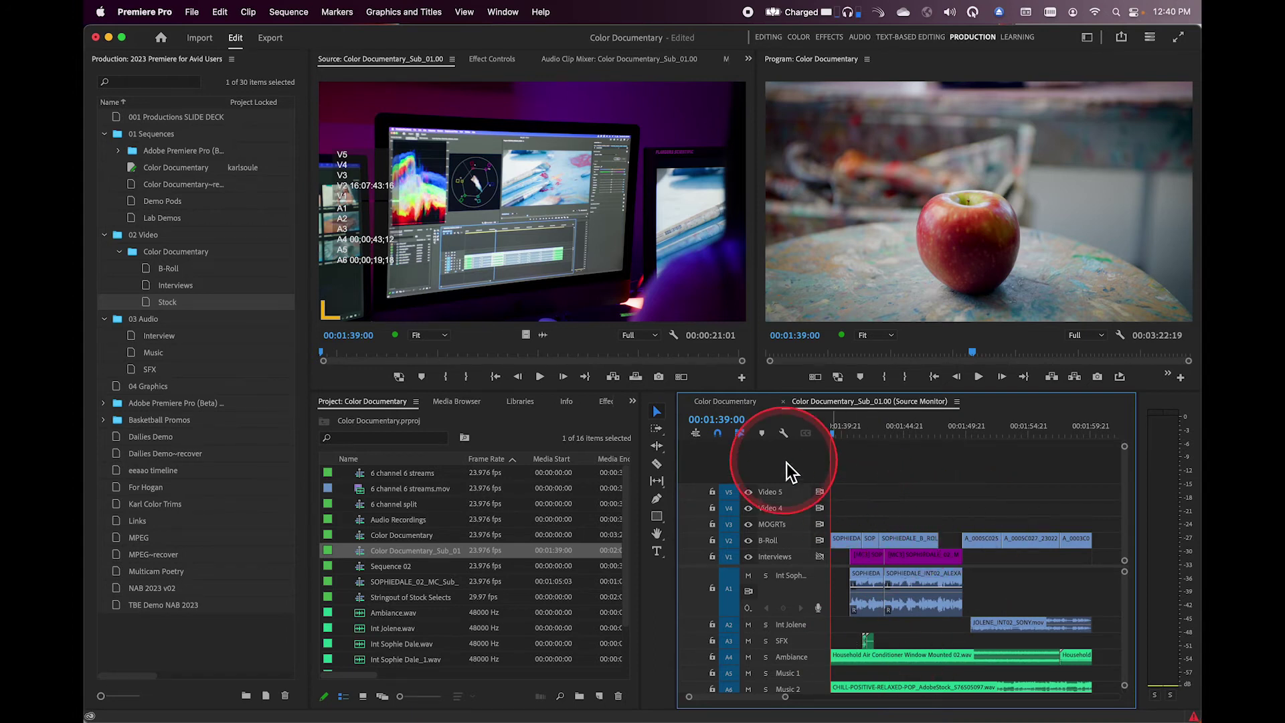
{"action": "left_click", "coordinate": [724, 405]}
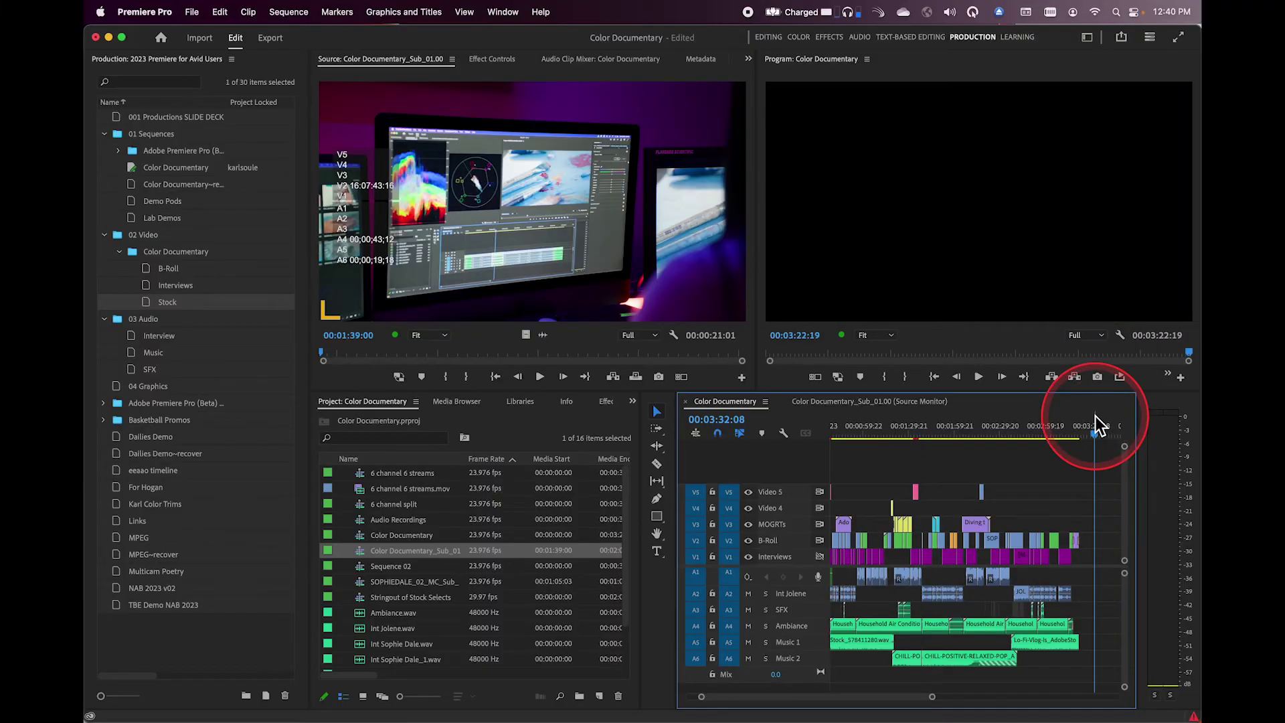
Step: Overwrite the subsequence at 03:22:19, extending Color Documentary to 03:43:20
{"action": "left_click_drag", "start_coordinate": [1095, 414], "coordinate": [1083, 426]}
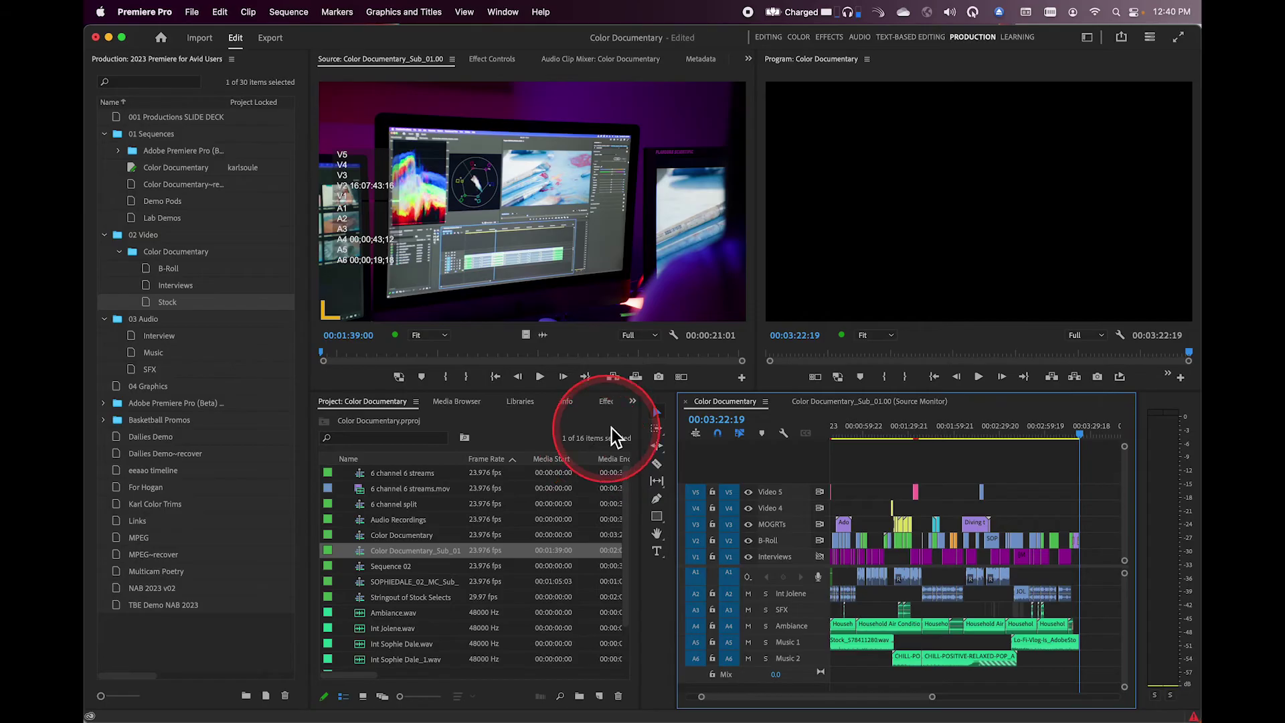
{"action": "left_click_drag", "start_coordinate": [637, 378], "coordinate": [634, 376]}
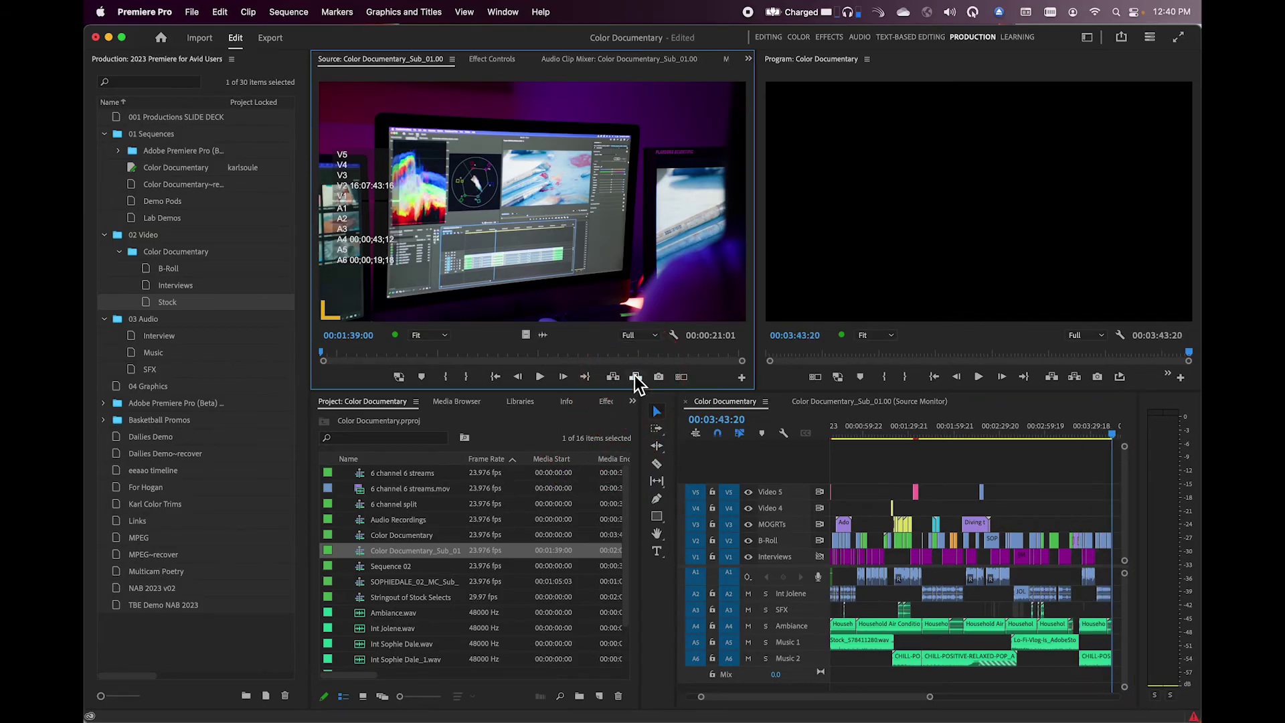